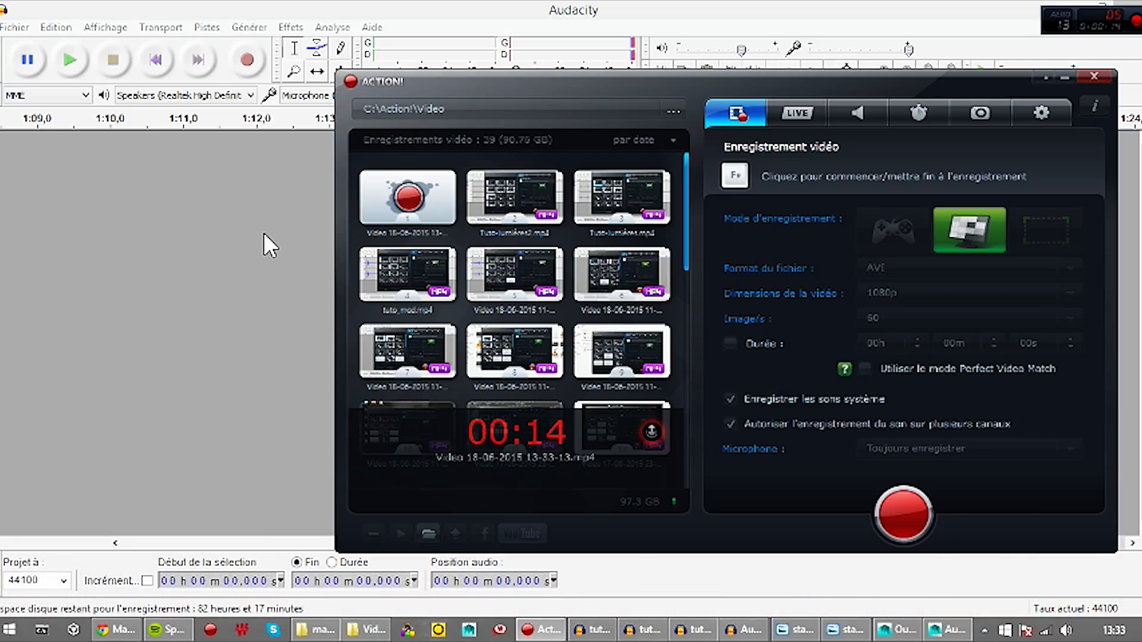
Start recording a new audio track in Audacity and switch to Maya
{"action": "left_click", "coordinate": [320, 136]}
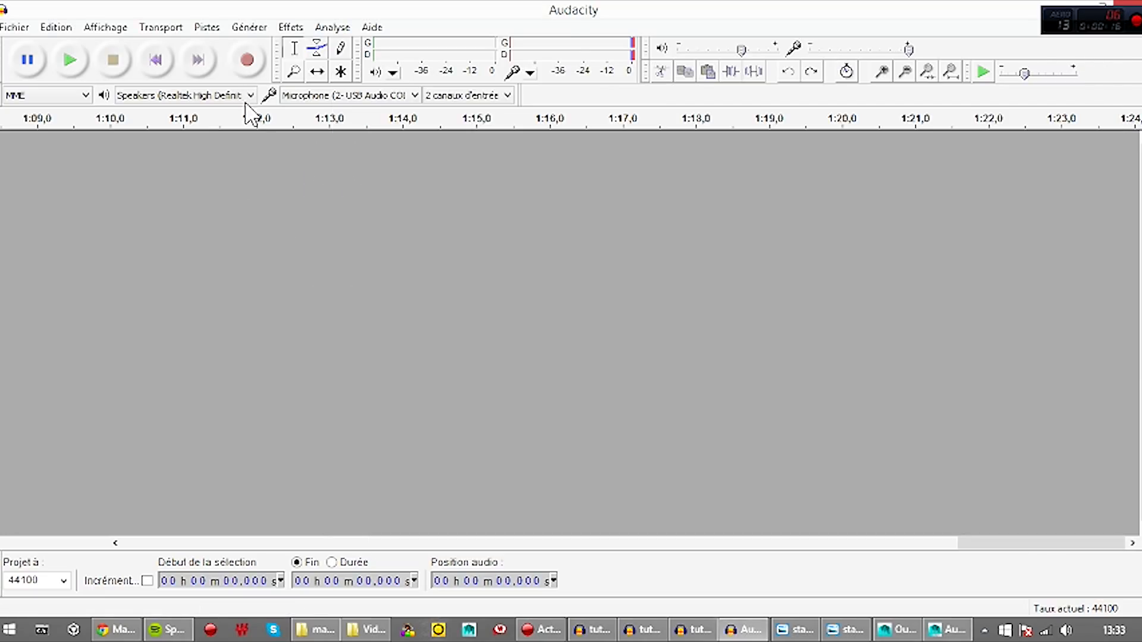
{"action": "left_click", "coordinate": [247, 59]}
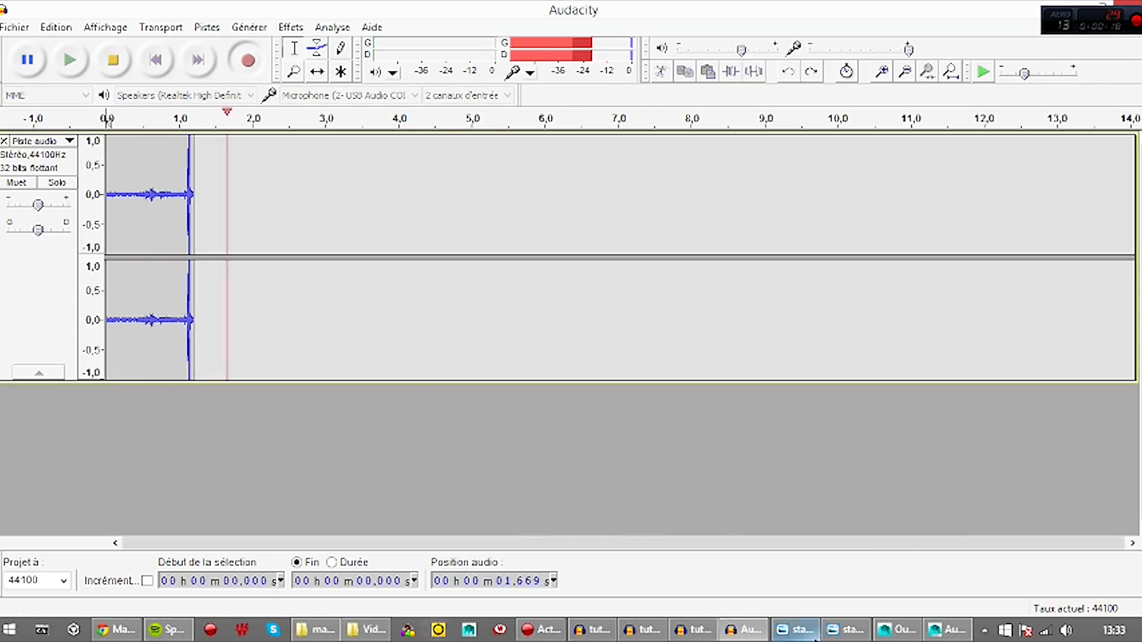
{"action": "left_click", "coordinate": [932, 628]}
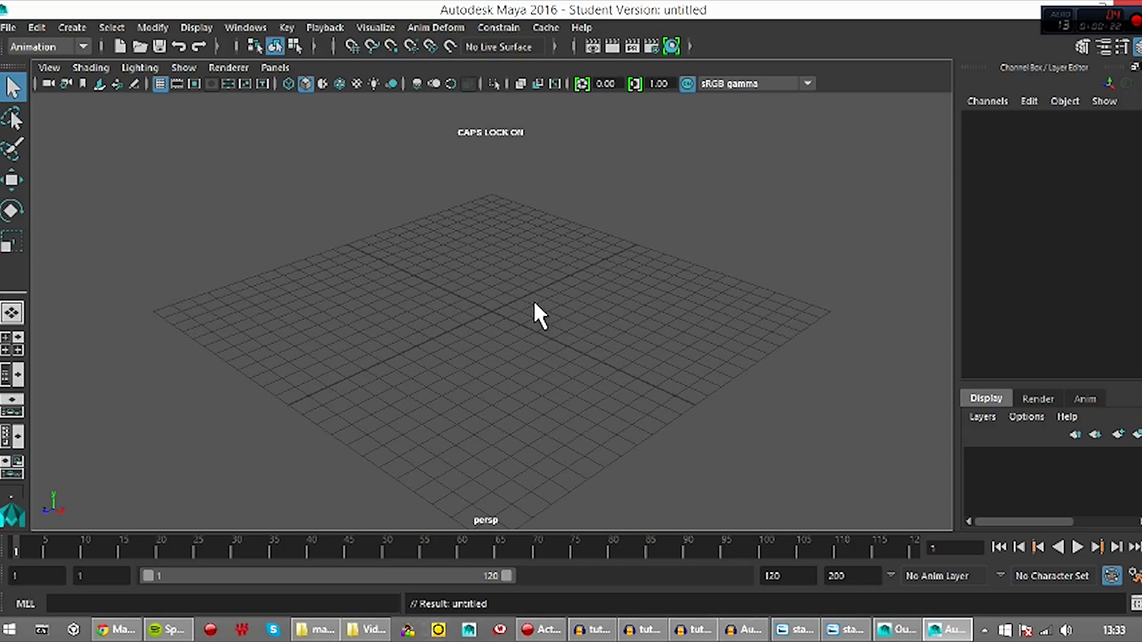
Create a polygon cube at the origin and scale it uniformly to about 2.67
{"action": "left_click_drag", "start_coordinate": [554, 351], "coordinate": [580, 317], "text": "alt"}
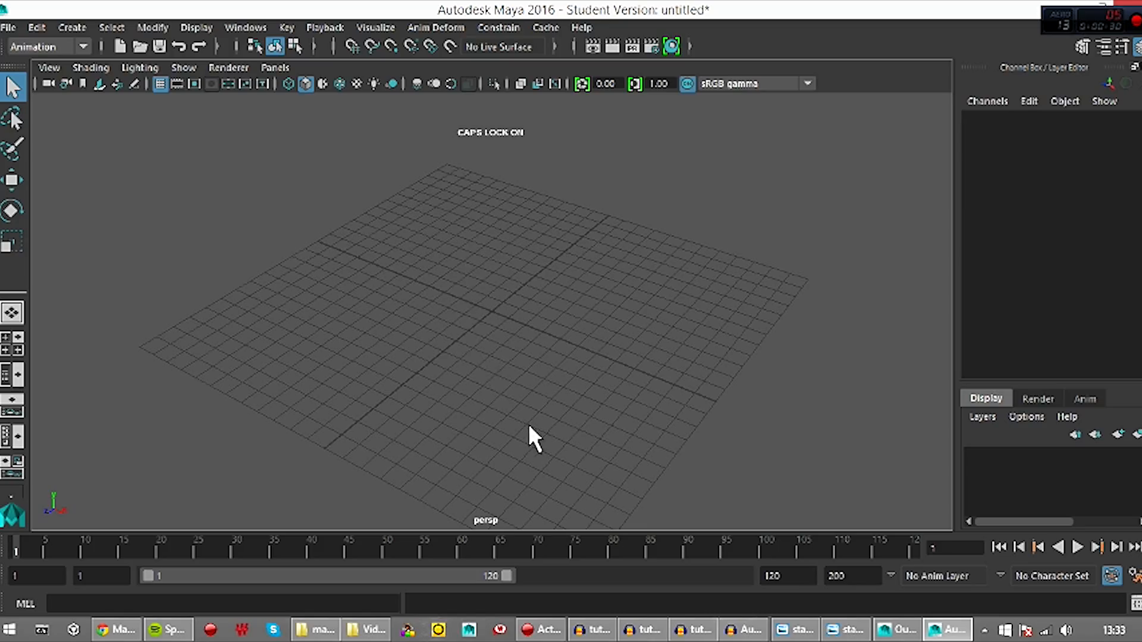
{"action": "left_click", "coordinate": [85, 28]}
{"action": "mouse_move", "coordinate": [119, 87]}
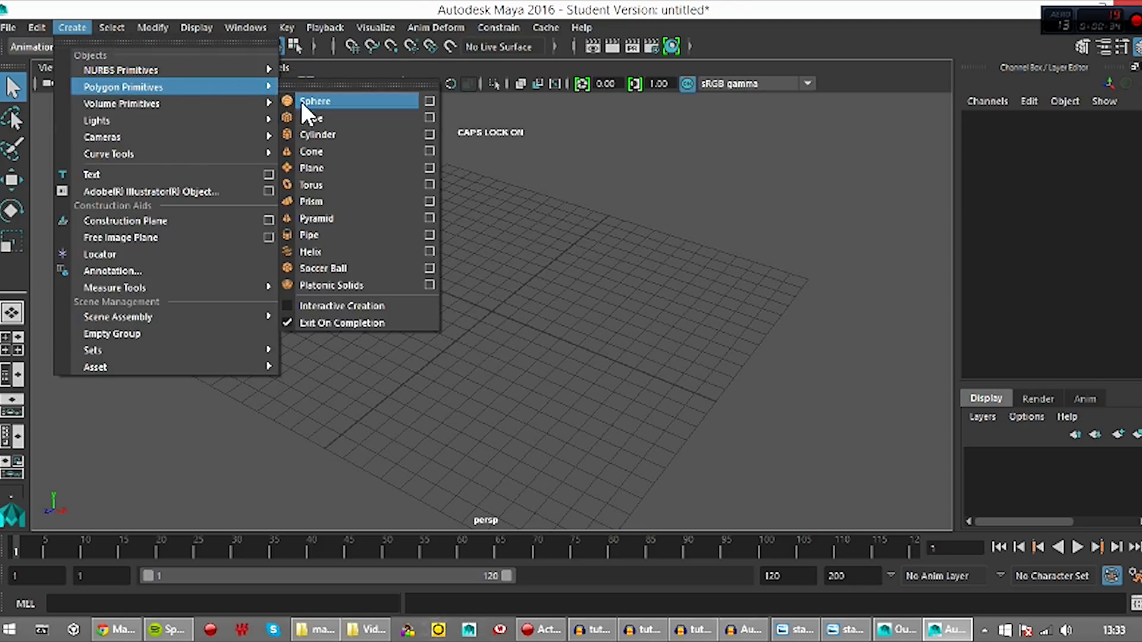
{"action": "left_click", "coordinate": [310, 118]}
{"action": "key", "text": "r"}
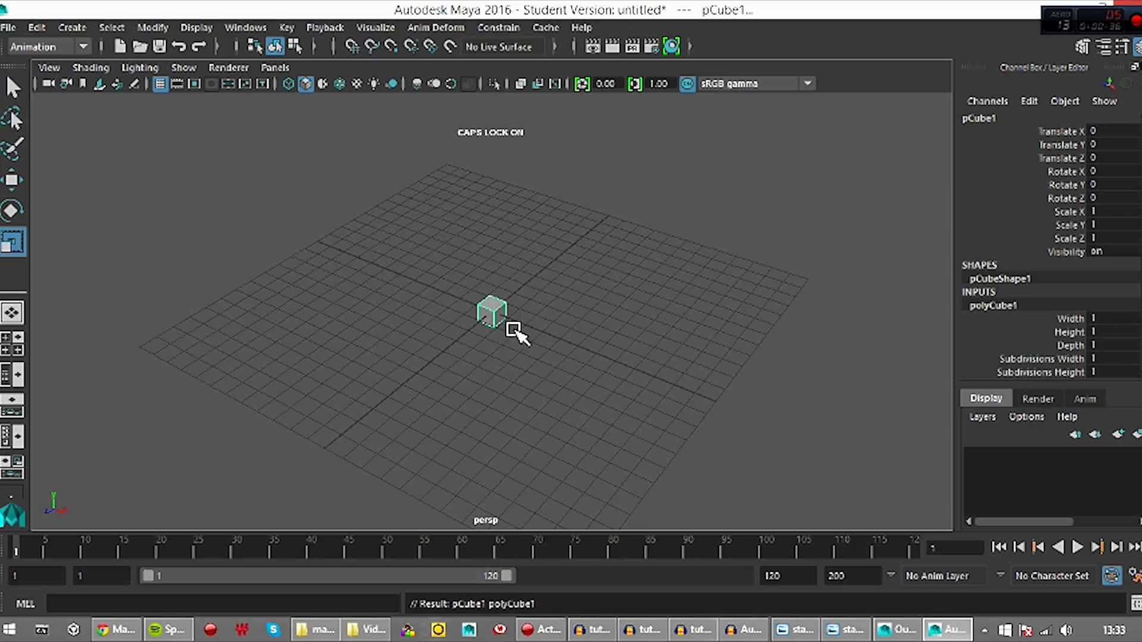
{"action": "left_click_drag", "start_coordinate": [491, 314], "coordinate": [523, 319]}
{"action": "left_click", "coordinate": [667, 453]}
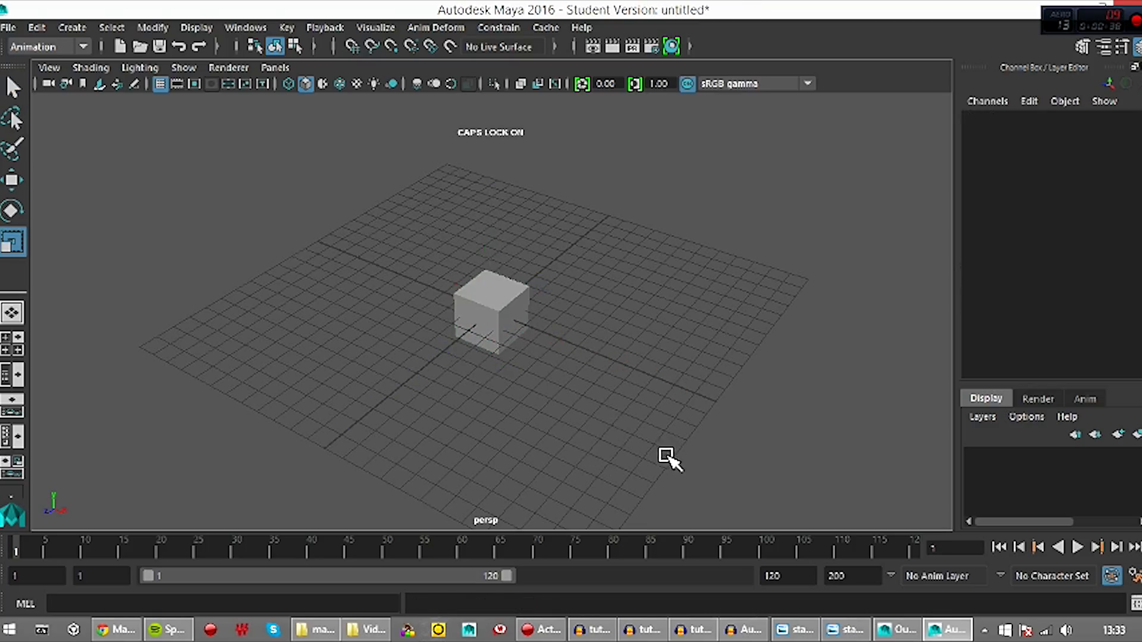
Hide the viewport grid and select the cube with the Move tool active
{"action": "left_click_drag", "start_coordinate": [587, 485], "coordinate": [660, 458], "text": "alt"}
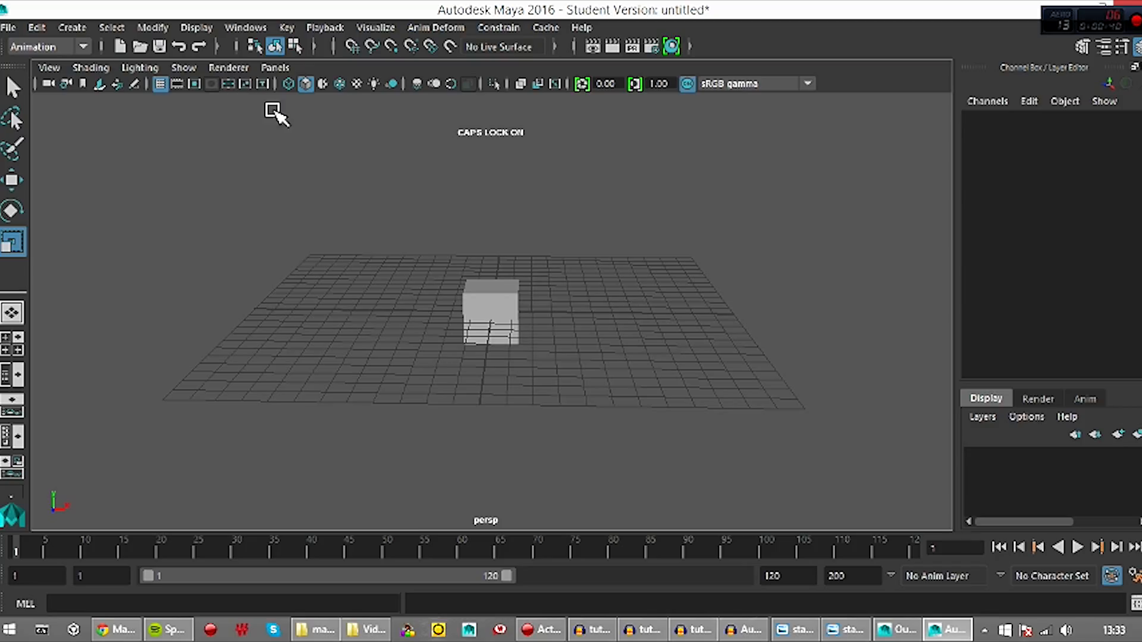
{"action": "left_click", "coordinate": [161, 83]}
{"action": "left_click_drag", "start_coordinate": [487, 371], "coordinate": [573, 326]}
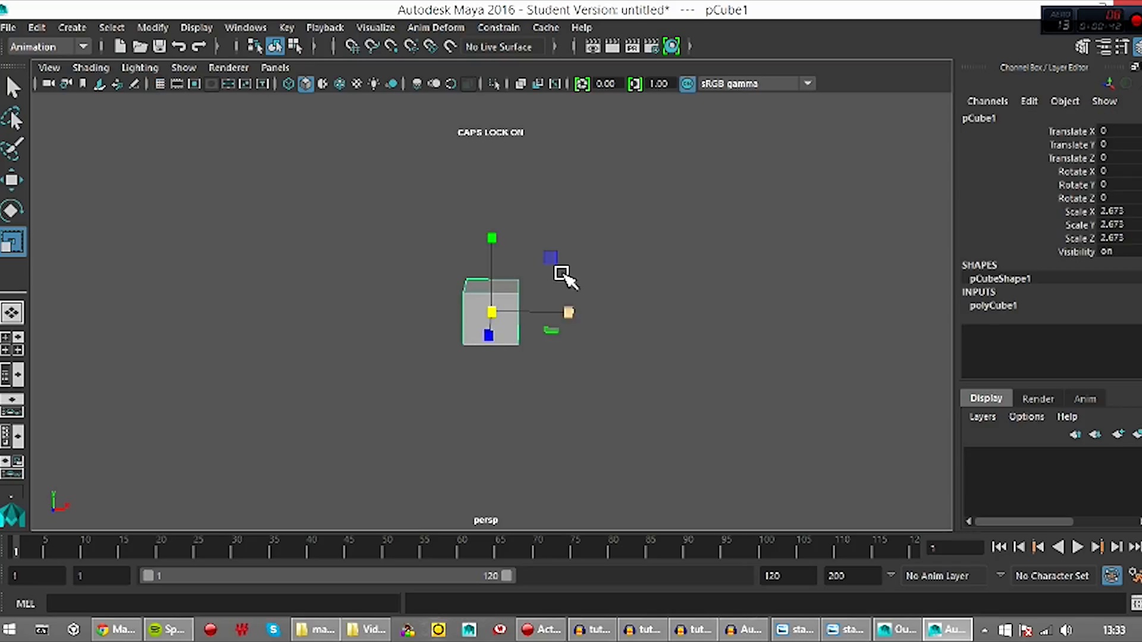
{"action": "key", "text": "w"}
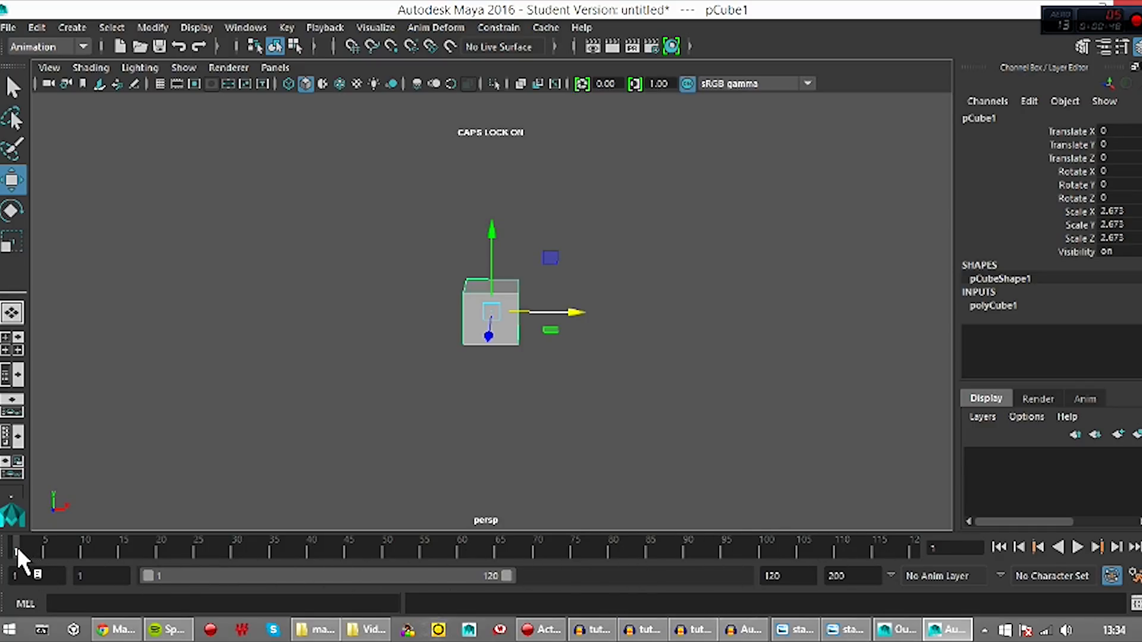
Play and stop the empty timeline, and scrub it from frame 1 to frame 120
{"action": "key", "text": "alt+v"}
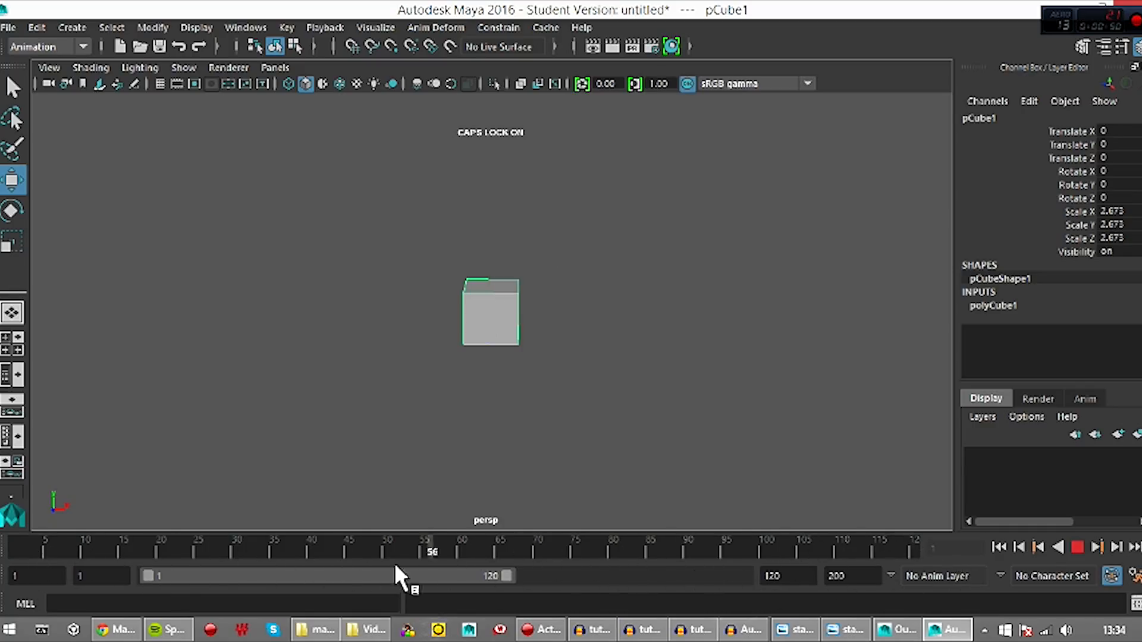
{"action": "key", "text": "alt+v"}
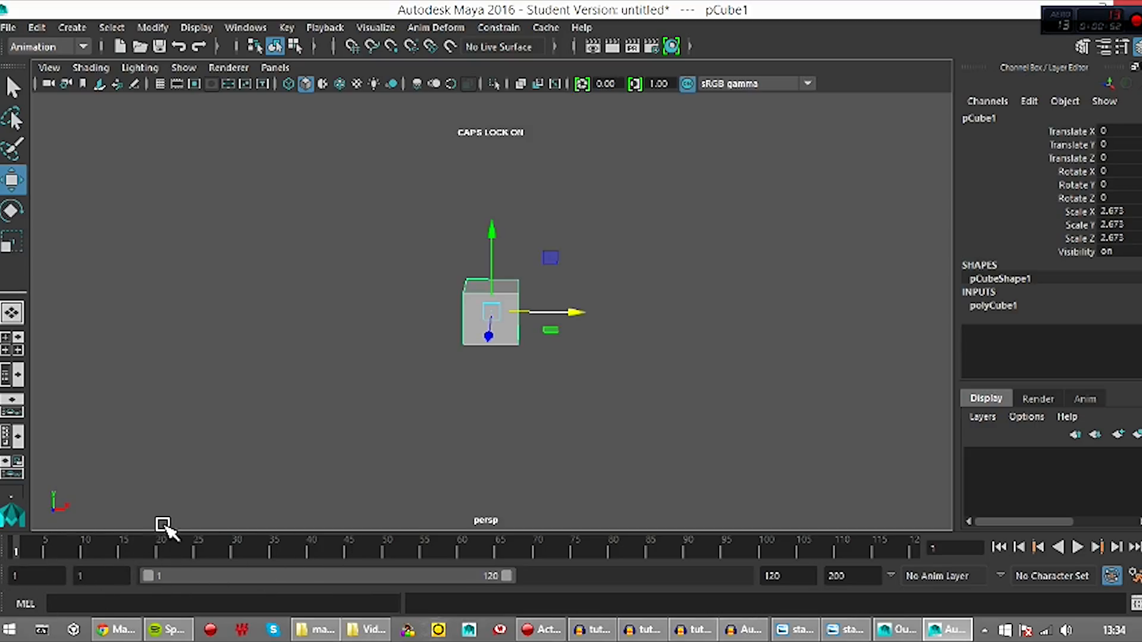
{"action": "key", "text": "alt+v"}
{"action": "key", "text": "alt+v"}
{"action": "left_click_drag", "start_coordinate": [36, 549], "coordinate": [956, 546]}
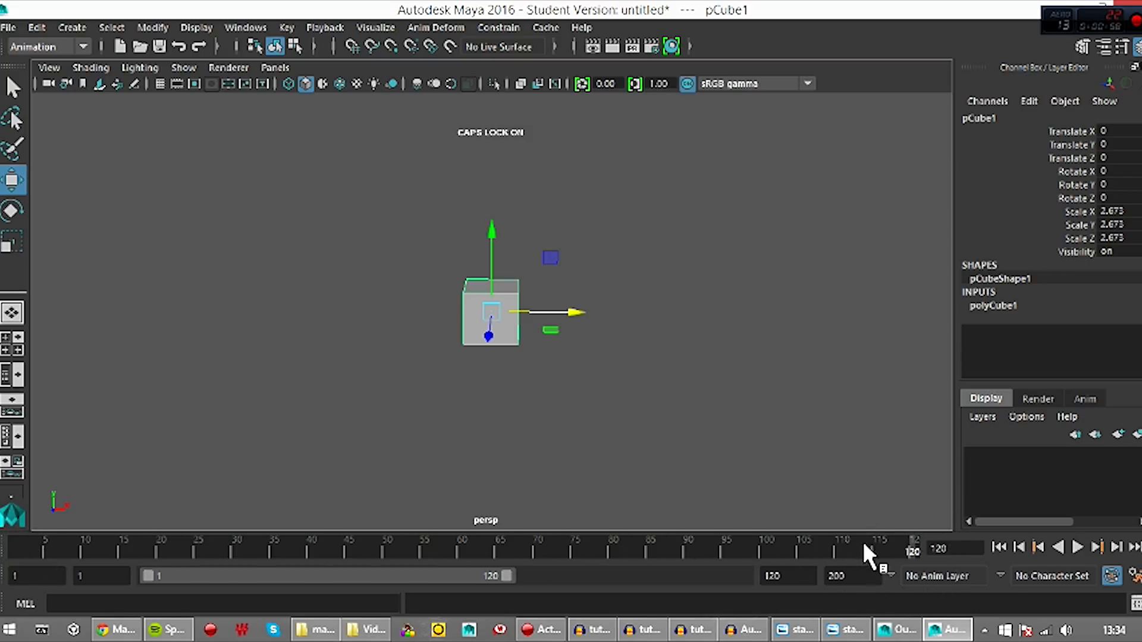
{"action": "key", "text": "alt+v"}
{"action": "key", "text": "alt+v"}
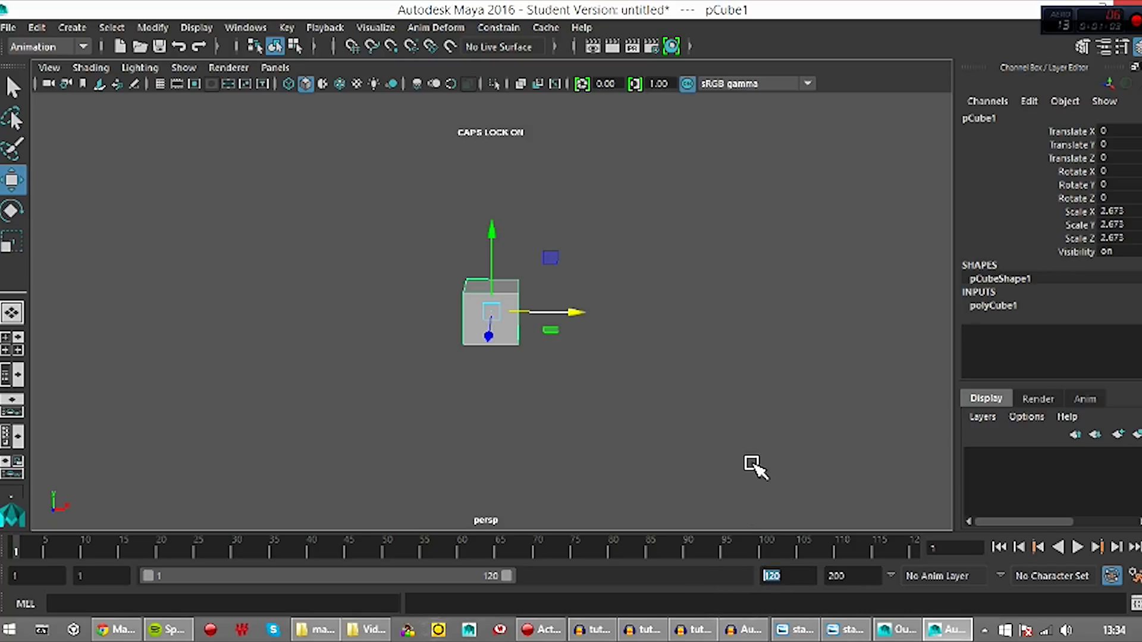
Extend the playback range to end at frame 200 and play it
{"action": "key", "text": "Return"}
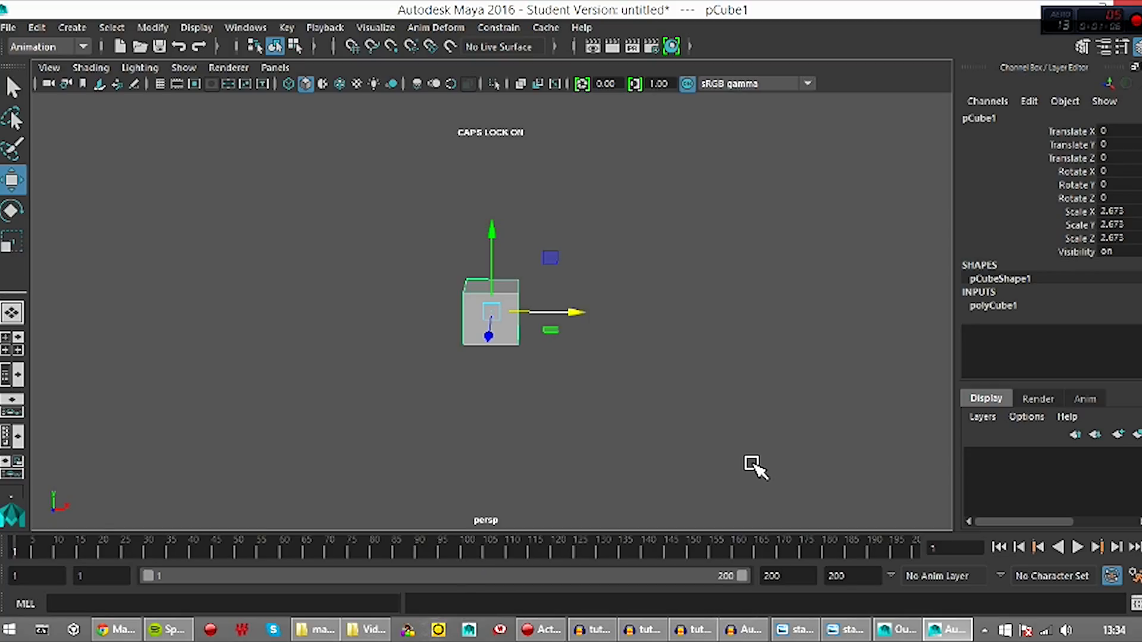
{"action": "key", "text": "alt+v"}
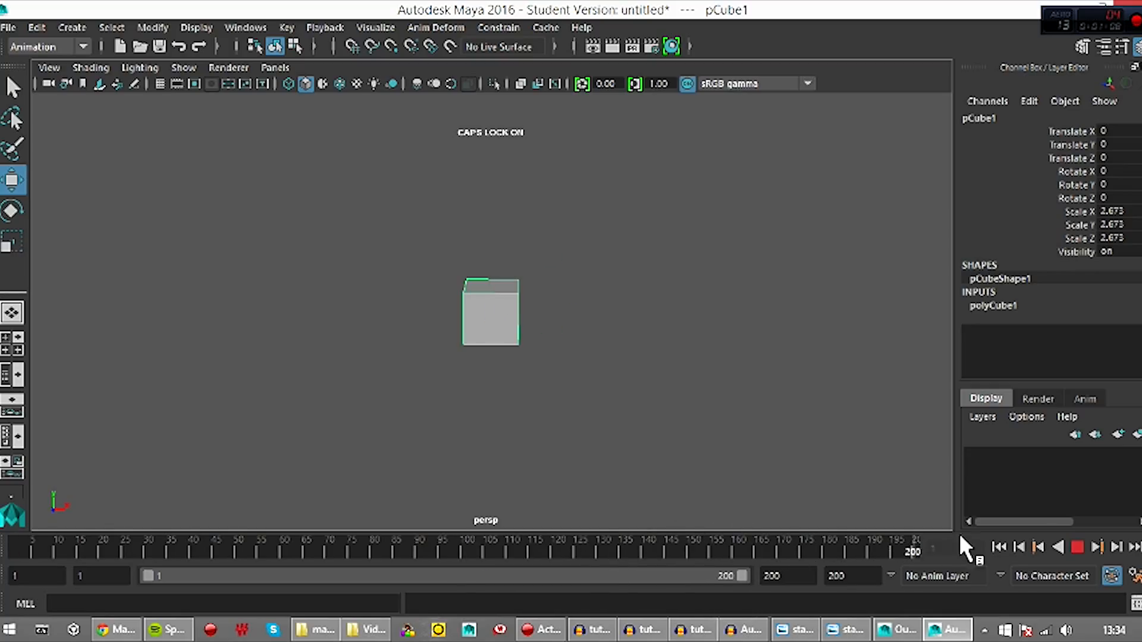
{"action": "key", "text": "alt+v"}
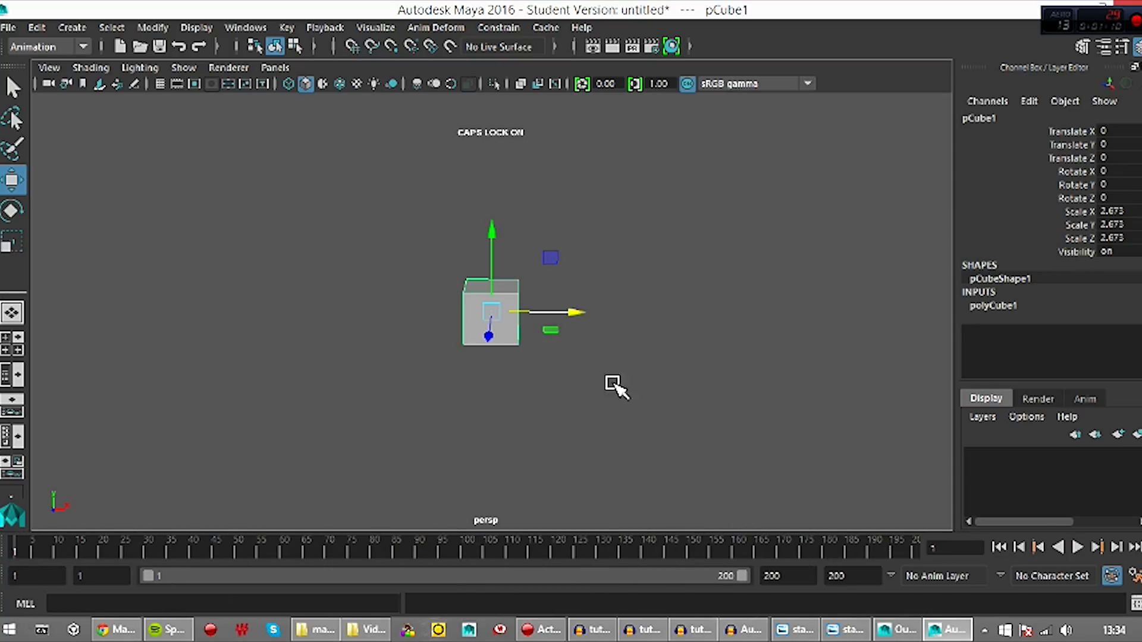
Move the cube along X to about -10.99 and set a keyframe on all its channels at frame 1
{"action": "left_click_drag", "start_coordinate": [568, 313], "coordinate": [354, 323]}
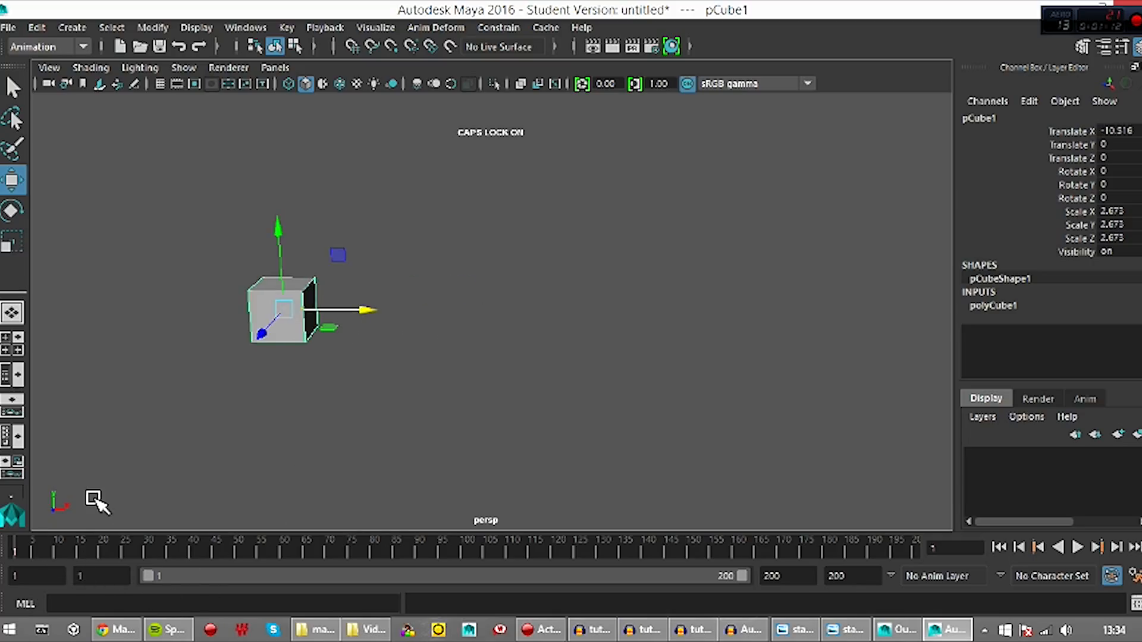
{"action": "key", "text": "alt+v"}
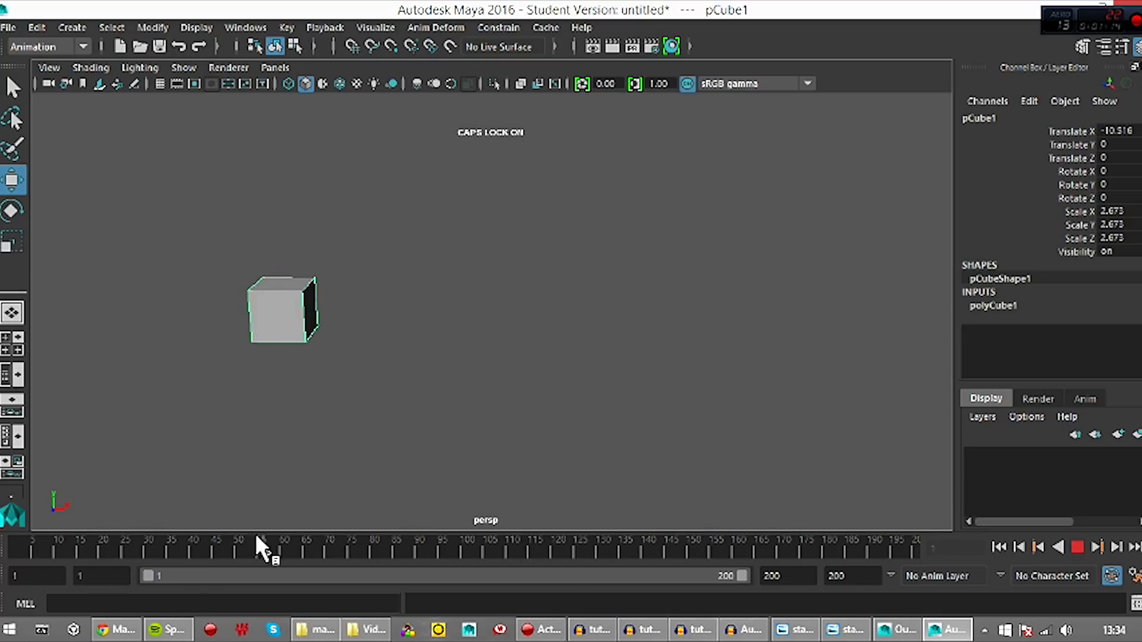
{"action": "key", "text": "alt+v"}
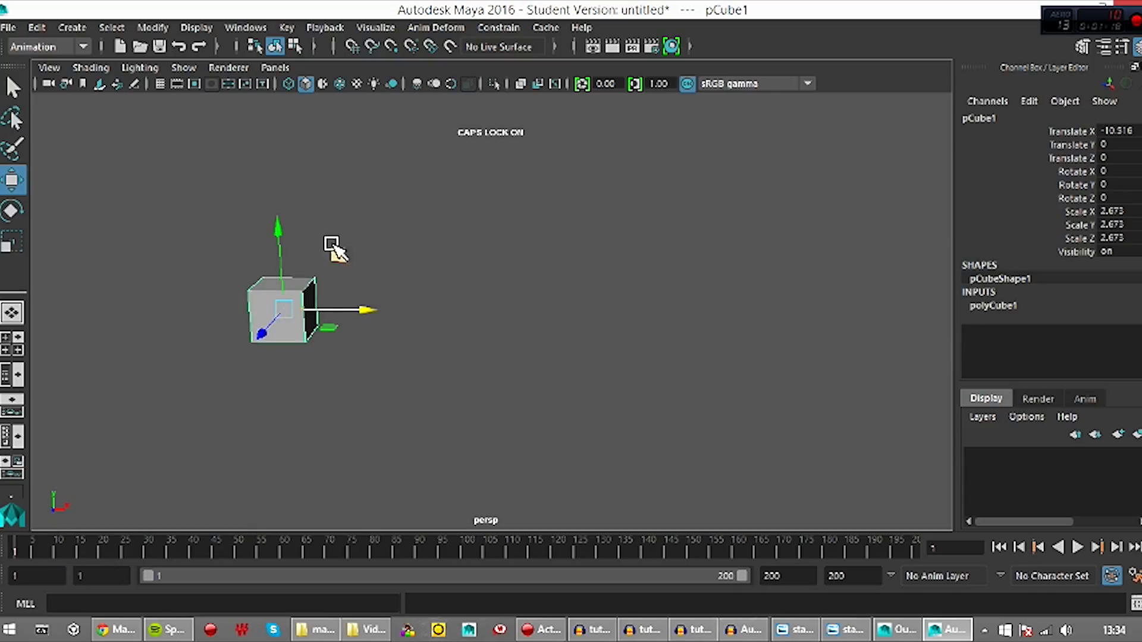
{"action": "mouse_move", "coordinate": [343, 315]}
{"action": "left_mouse_down"}
{"action": "mouse_move", "coordinate": [770, 316]}
{"action": "mouse_move", "coordinate": [334, 316]}
{"action": "left_mouse_up"}
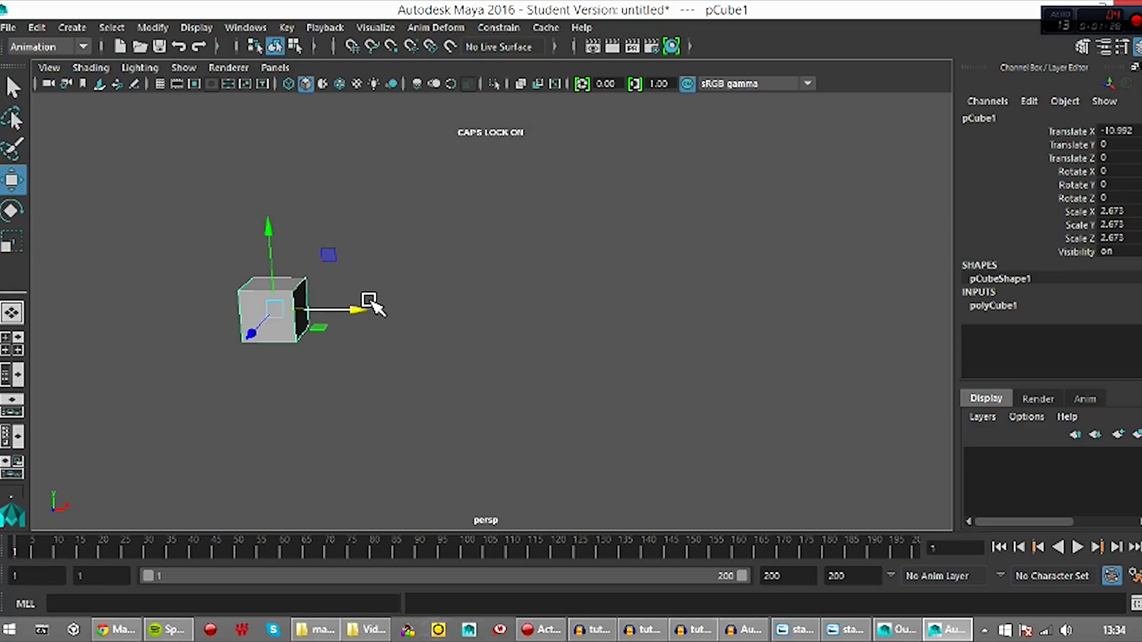
{"action": "key", "text": "s"}
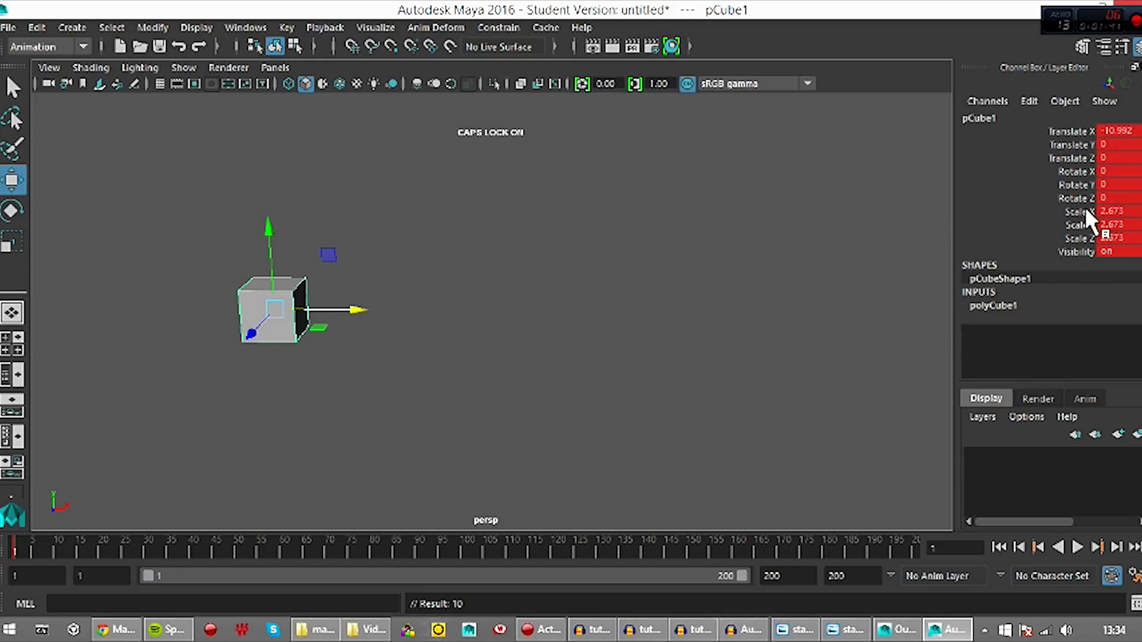
At frame 200, move the cube along X to about 11.16 and set a keyframe on all its channels
{"action": "left_click_drag", "start_coordinate": [44, 552], "coordinate": [936, 596]}
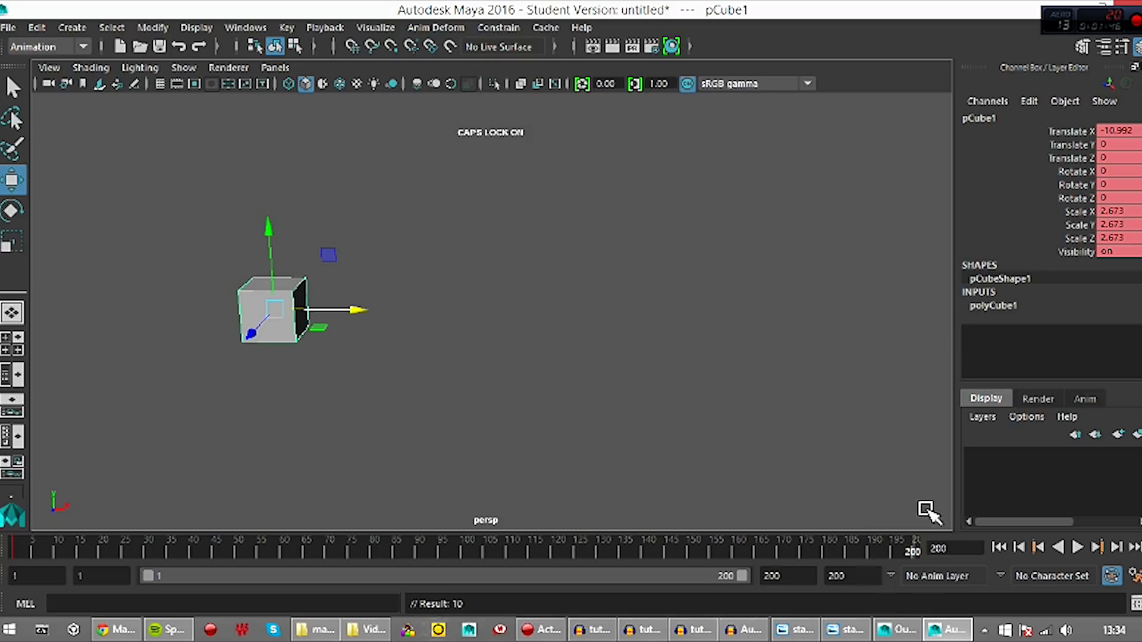
{"action": "left_click_drag", "start_coordinate": [354, 310], "coordinate": [801, 314]}
{"action": "key", "text": "s"}
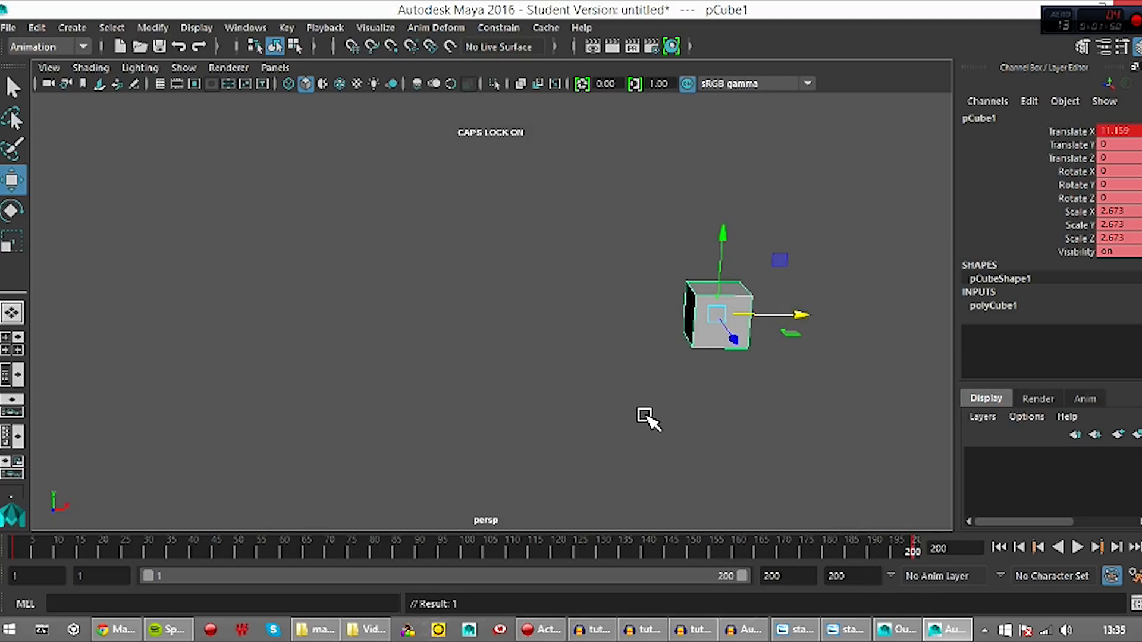
{"action": "key", "text": "s"}
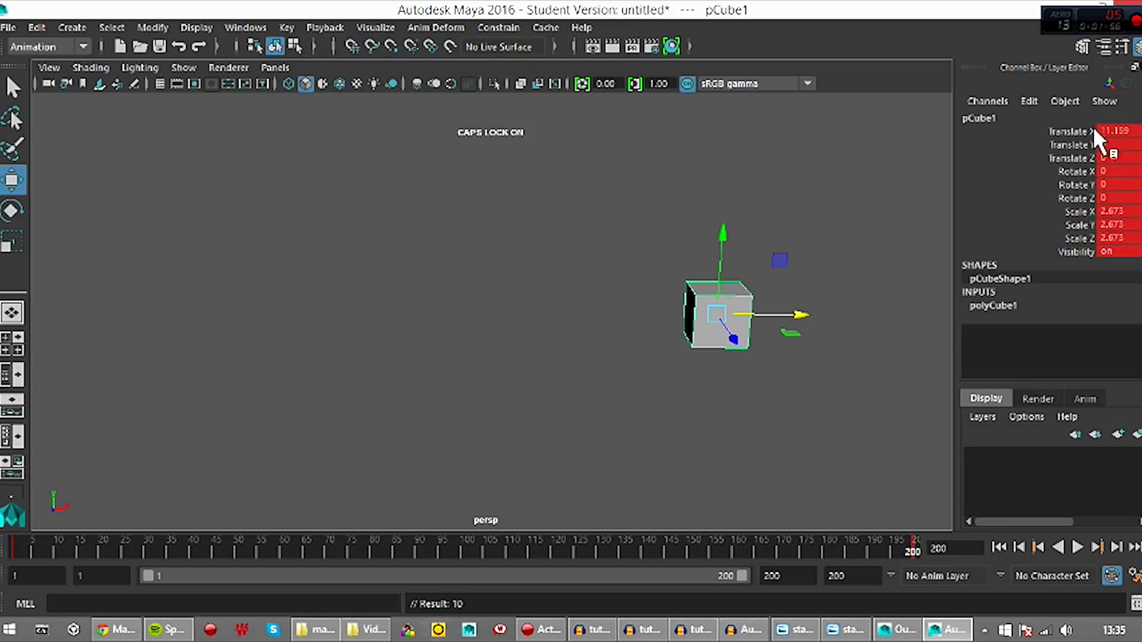
Play the animation from frame 1, stop at frame 173 and move the cube there to about 4.06 in X
{"action": "left_click_drag", "start_coordinate": [782, 537], "coordinate": [14, 547]}
{"action": "left_click", "coordinate": [1075, 547]}
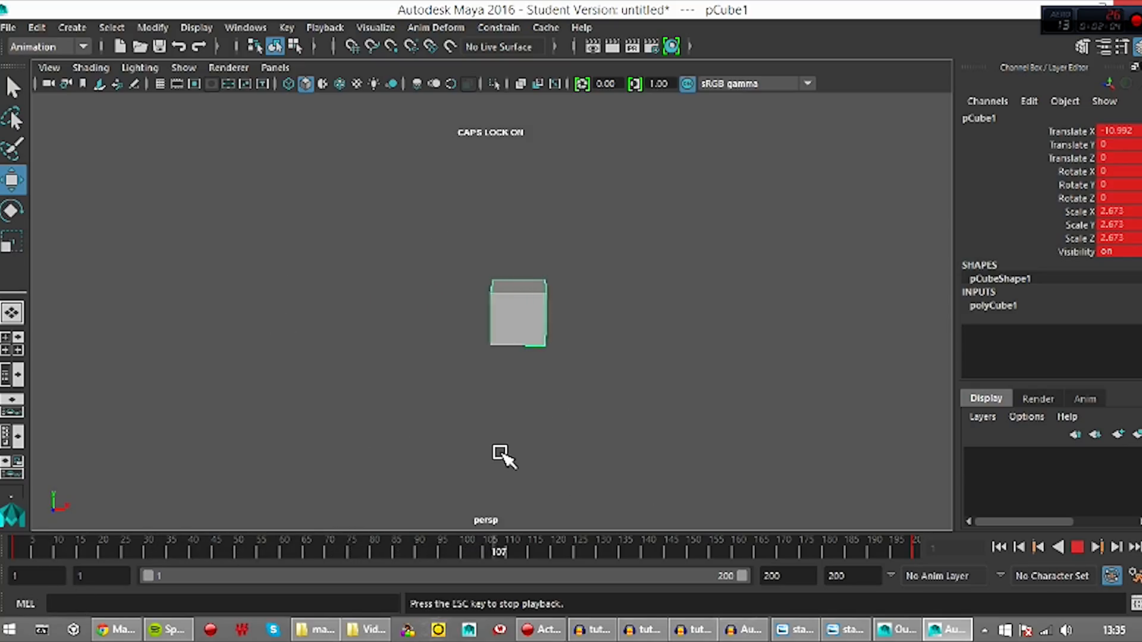
{"action": "left_click", "coordinate": [1077, 547]}
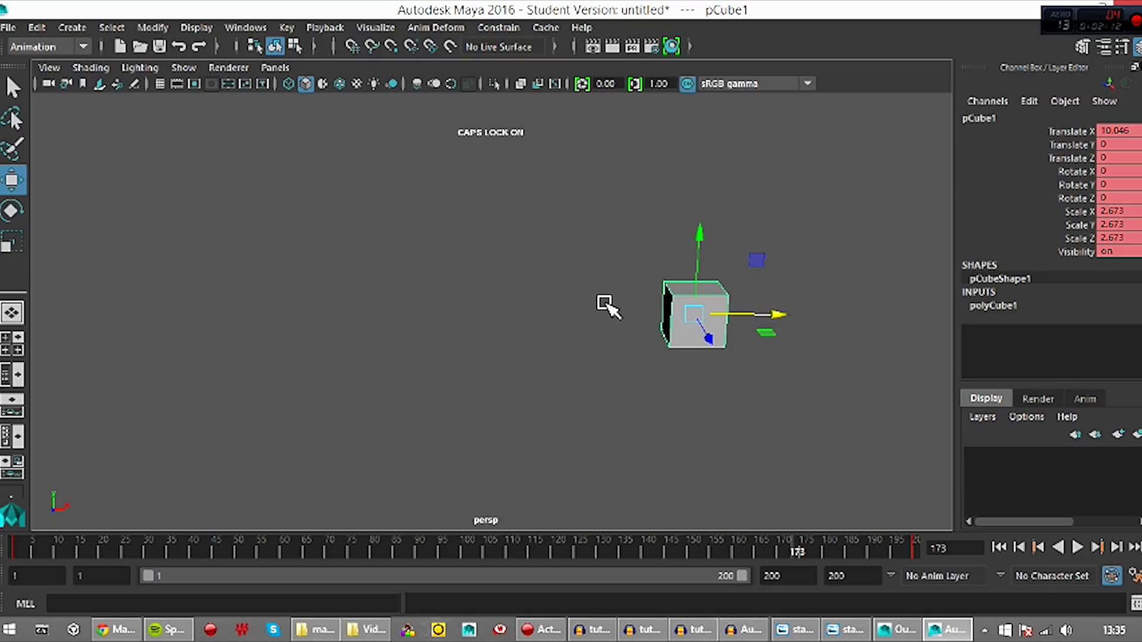
{"action": "left_click_drag", "start_coordinate": [779, 315], "coordinate": [654, 321]}
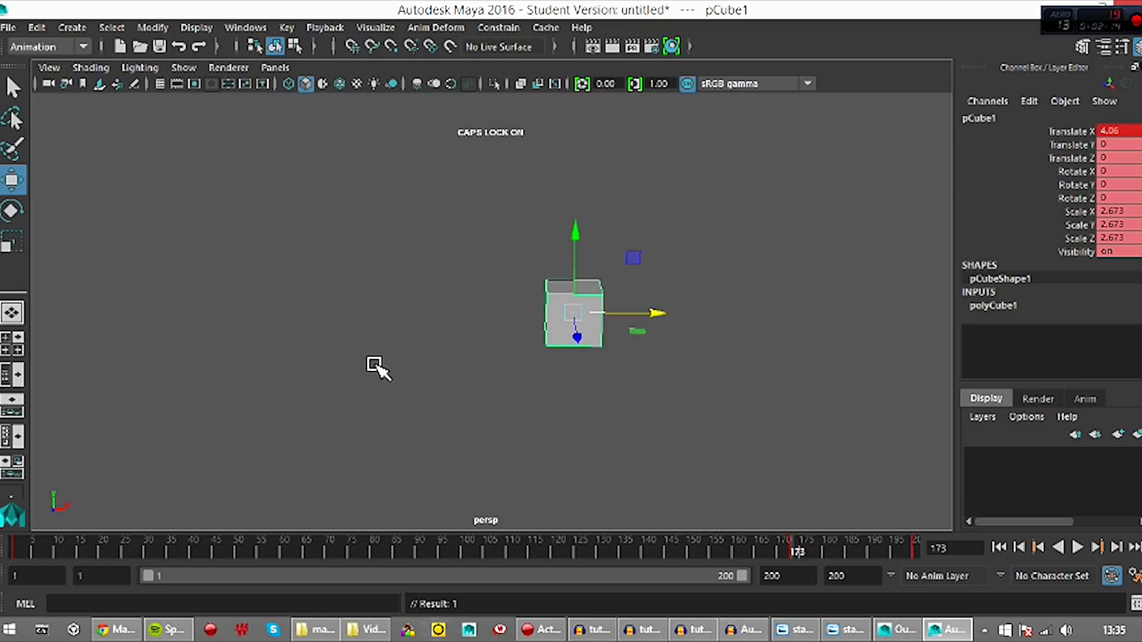
Create a camera and move it along X to about -6.33
{"action": "left_click", "coordinate": [76, 28]}
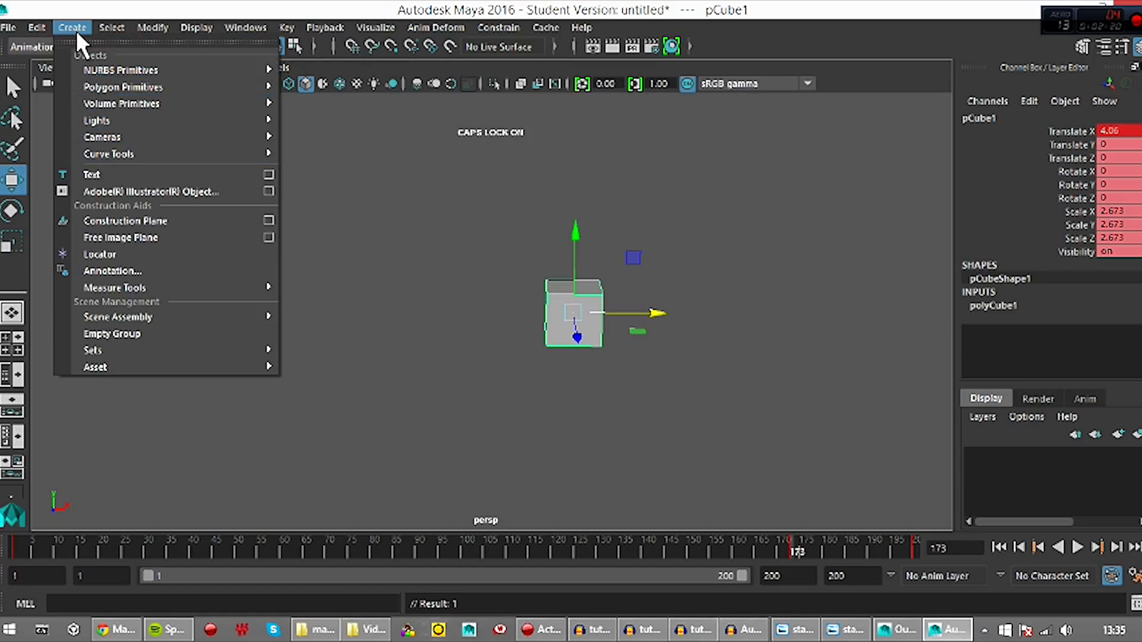
{"action": "mouse_move", "coordinate": [108, 138]}
{"action": "left_click", "coordinate": [311, 143]}
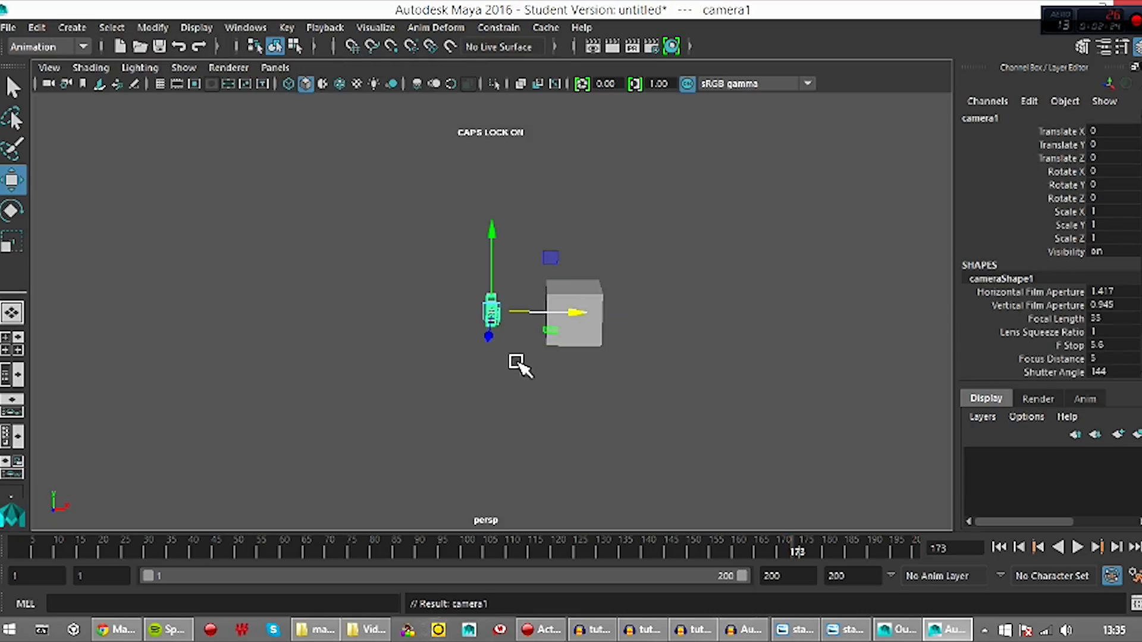
{"action": "left_click_drag", "start_coordinate": [534, 320], "coordinate": [408, 311]}
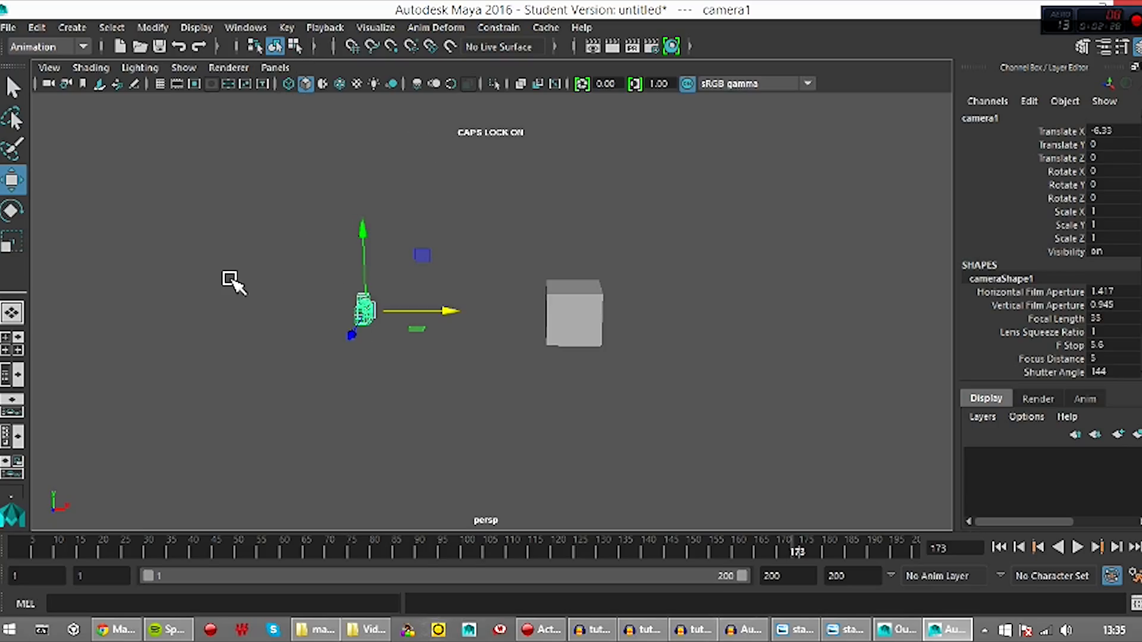
Switch to the four-view layout, enlarge the upper two views to full height and show camera1 in place of the top view
{"action": "left_click", "coordinate": [18, 348]}
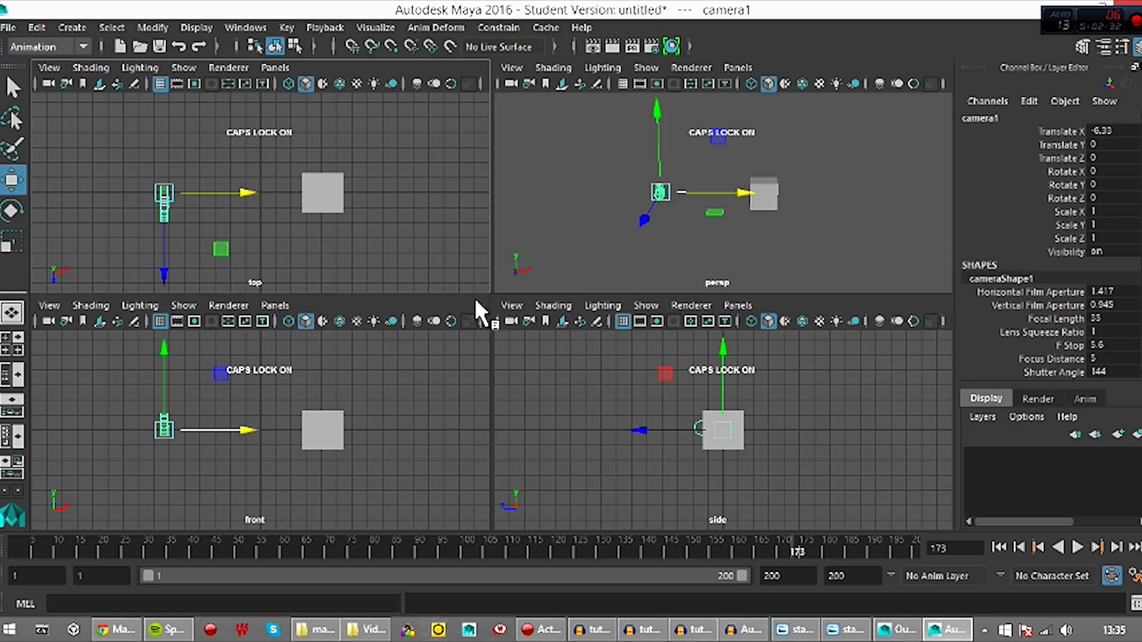
{"action": "left_click_drag", "start_coordinate": [446, 301], "coordinate": [434, 591]}
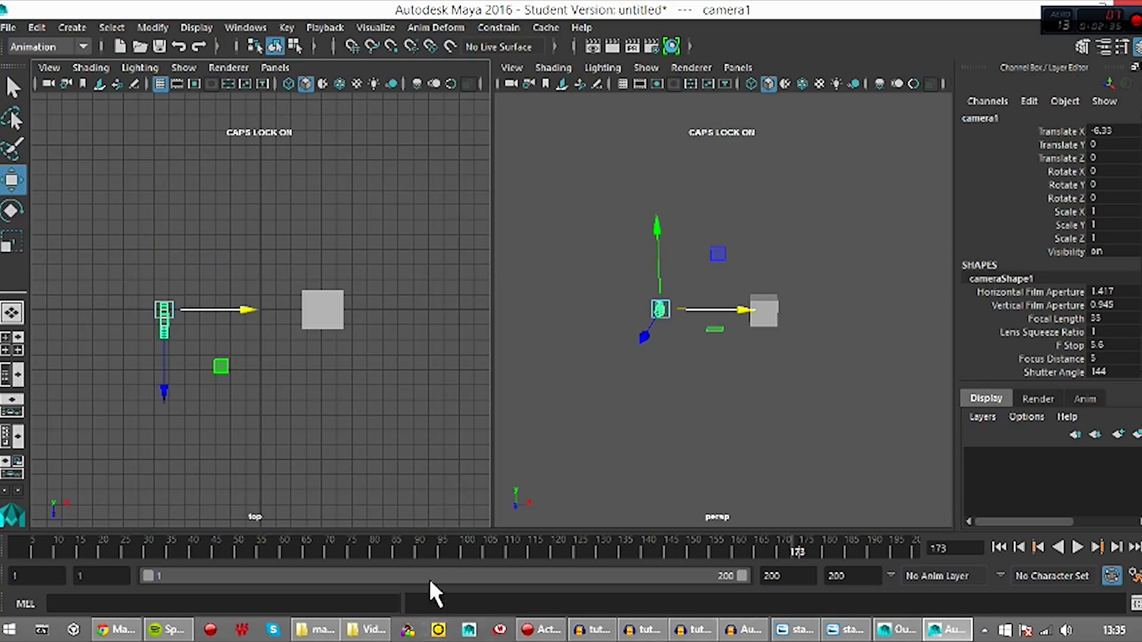
{"action": "left_click", "coordinate": [274, 66]}
{"action": "mouse_move", "coordinate": [293, 84]}
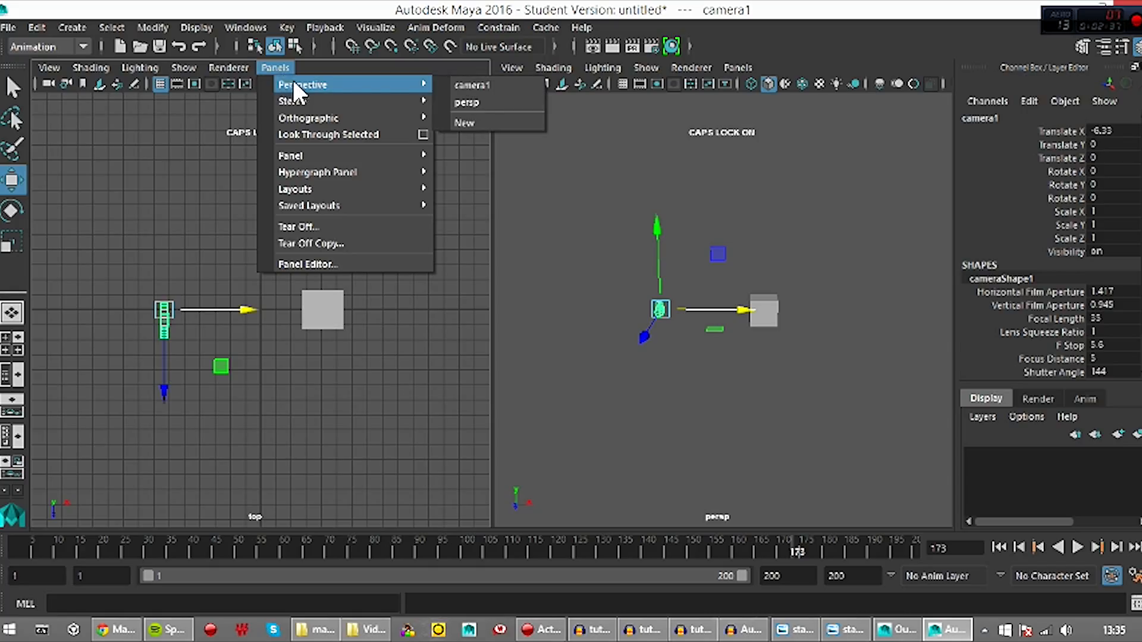
{"action": "left_click", "coordinate": [478, 85]}
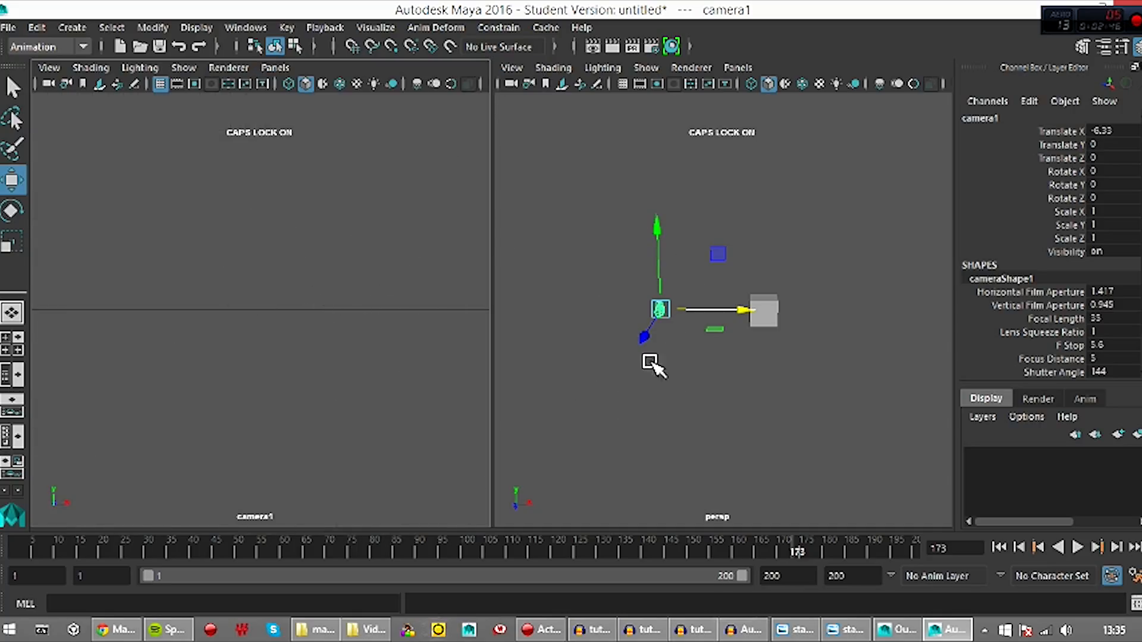
Rotate camera1 about Y to about -92.8 degrees so that it faces the cube
{"action": "key", "text": "e"}
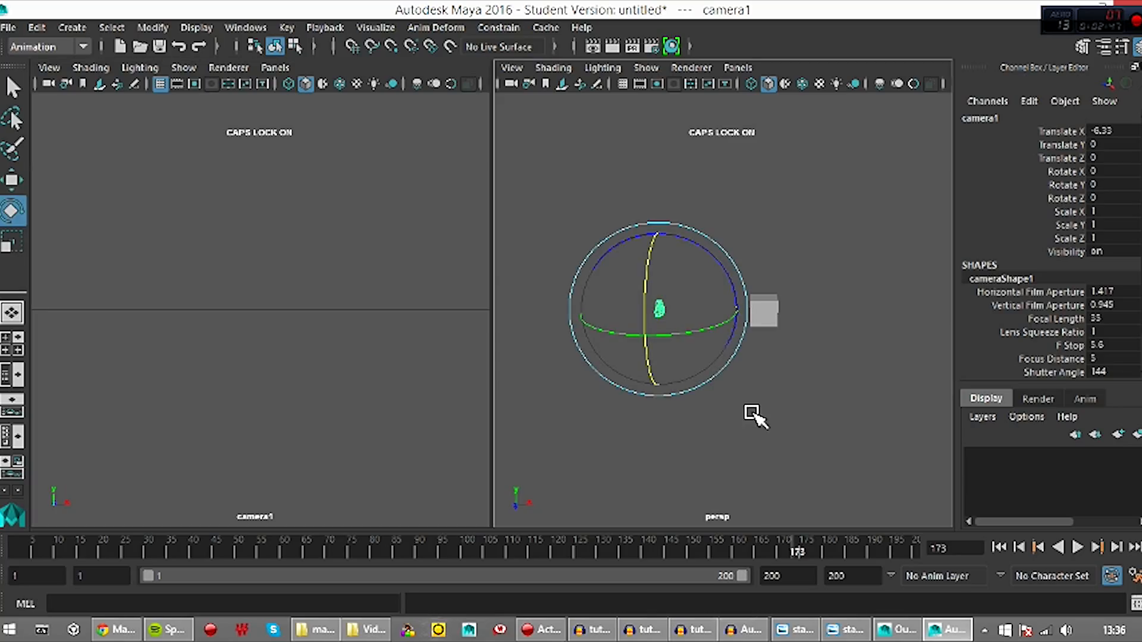
{"action": "scroll", "coordinate": [689, 385], "scroll_direction": "up", "scroll_amount": 3}
{"action": "scroll", "coordinate": [712, 396], "scroll_direction": "down", "scroll_amount": 1}
{"action": "left_click_drag", "start_coordinate": [616, 336], "coordinate": [586, 335]}
{"action": "scroll", "coordinate": [749, 365], "scroll_direction": "down", "scroll_amount": 3}
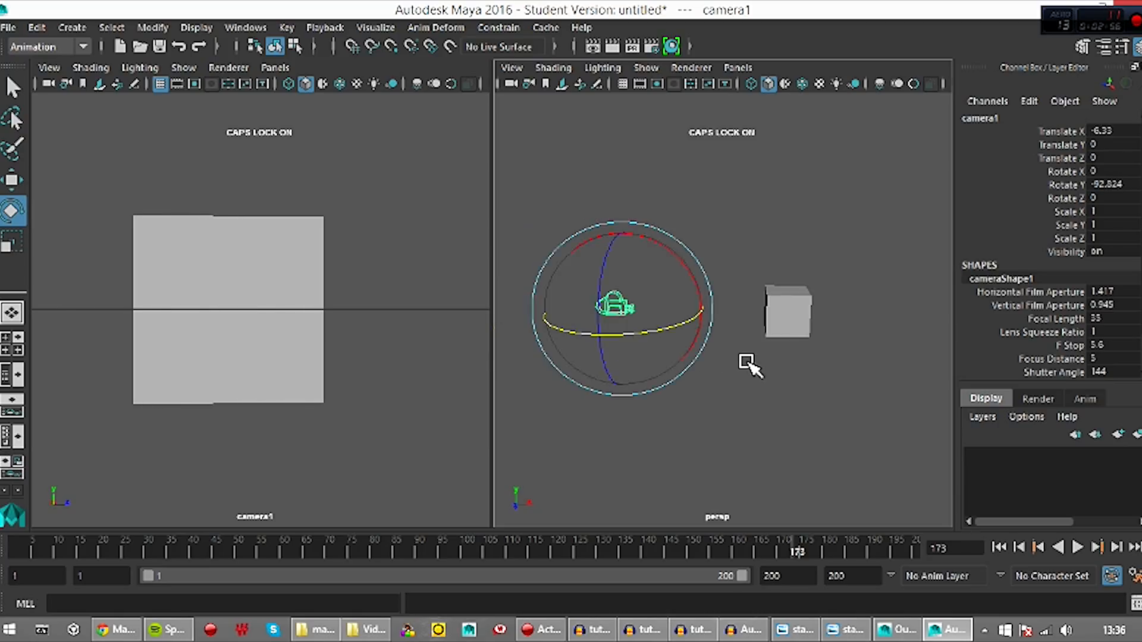
Move camera1 back and up to about -17.75 in X and 9.71 in Y, and tilt it to about -14.5 degrees in X
{"action": "scroll", "coordinate": [749, 365], "scroll_direction": "down", "scroll_amount": 2}
{"action": "key", "text": "w"}
{"action": "left_click_drag", "start_coordinate": [735, 320], "coordinate": [618, 314]}
{"action": "left_click_drag", "start_coordinate": [548, 286], "coordinate": [612, 196]}
{"action": "key", "text": "e"}
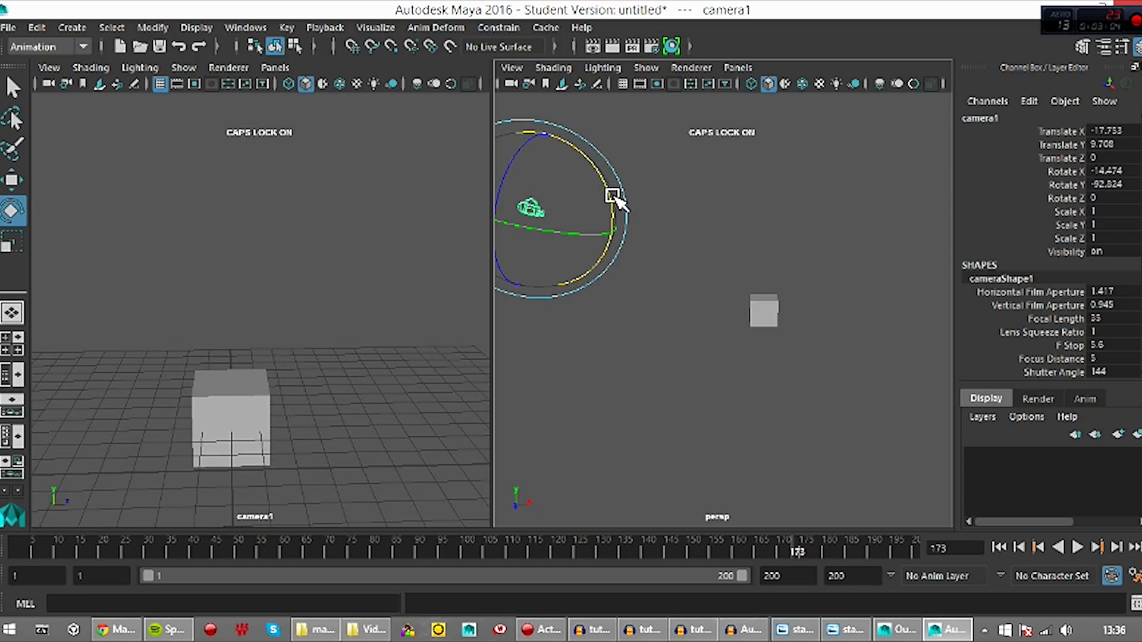
Raise camera1 to about 11.2 in Y and tilt it down to about -20.5 degrees in X
{"action": "key", "text": "w"}
{"action": "left_click_drag", "start_coordinate": [535, 173], "coordinate": [538, 147]}
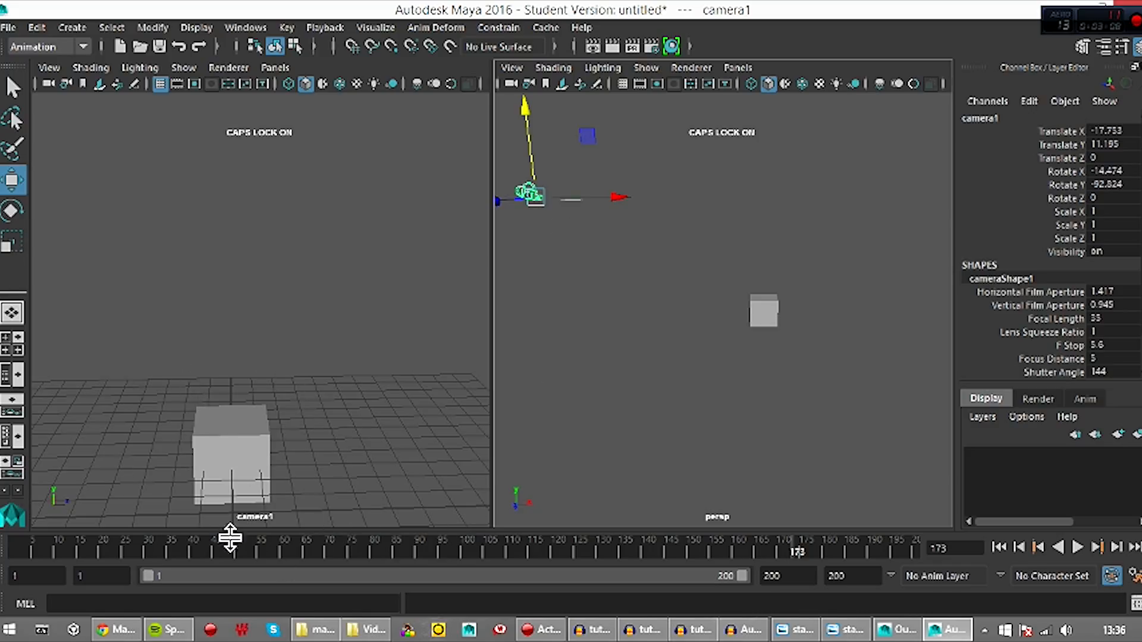
{"action": "key", "text": "e"}
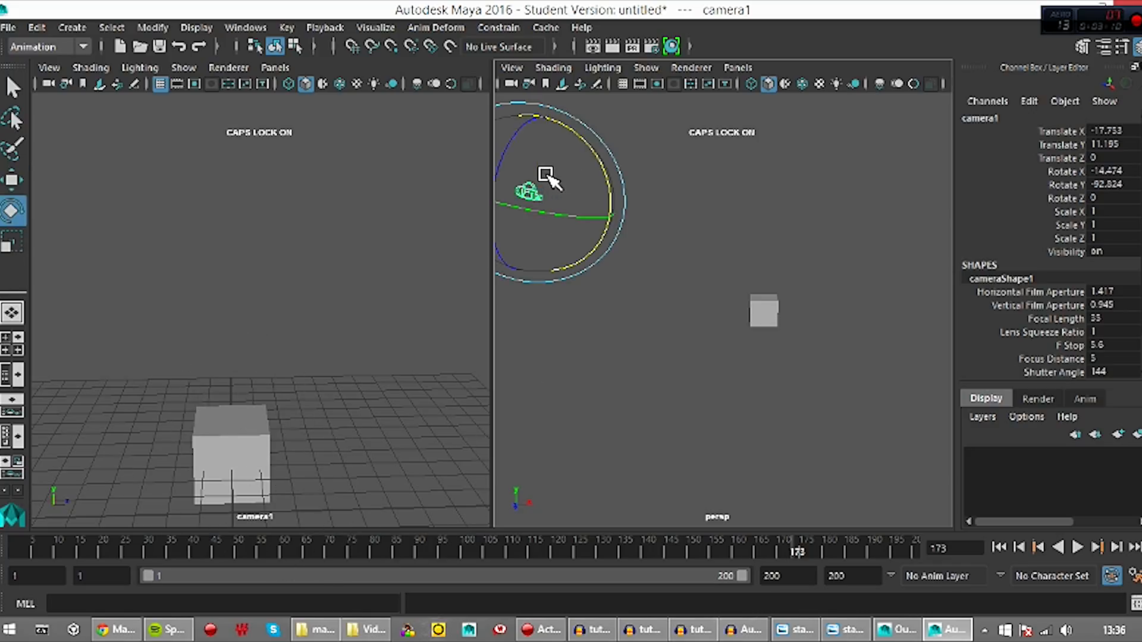
{"action": "left_click_drag", "start_coordinate": [601, 158], "coordinate": [597, 237]}
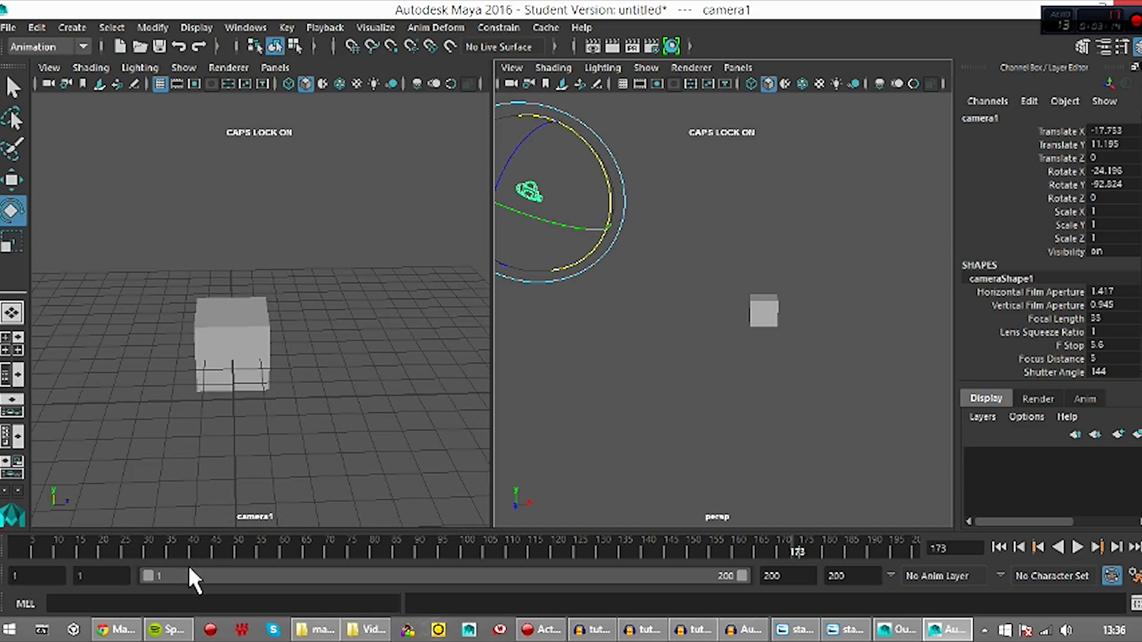
{"action": "left_click_drag", "start_coordinate": [606, 184], "coordinate": [605, 170]}
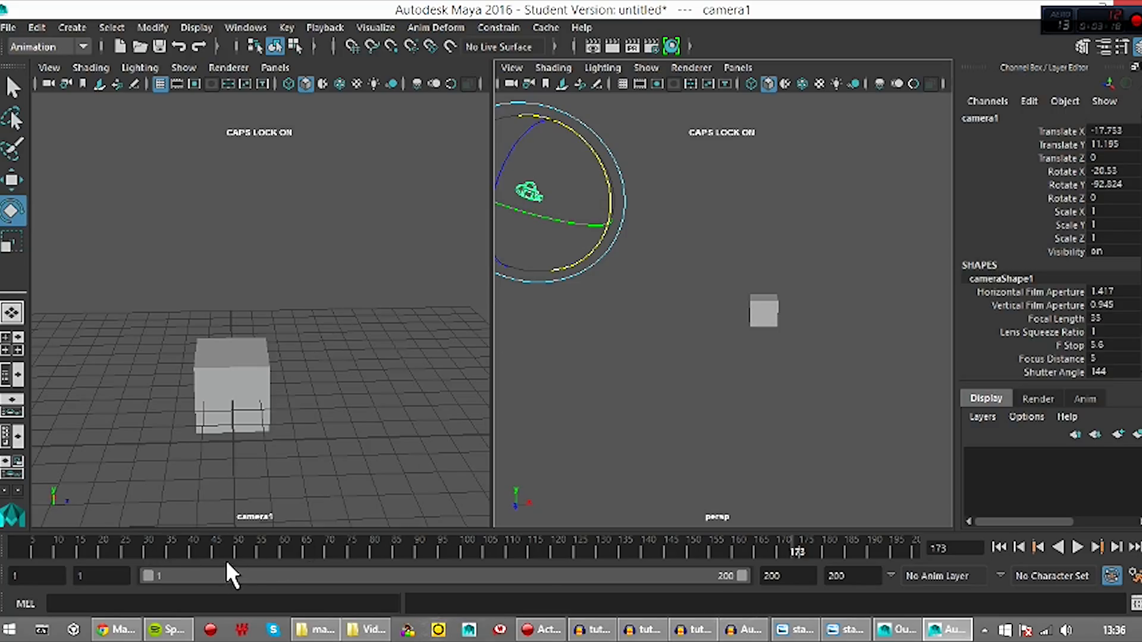
At frame 1, tilt camera1 down to about -46.7 degrees in X and move it back to about -23.79 in X
{"action": "left_click_drag", "start_coordinate": [52, 549], "coordinate": [8, 557]}
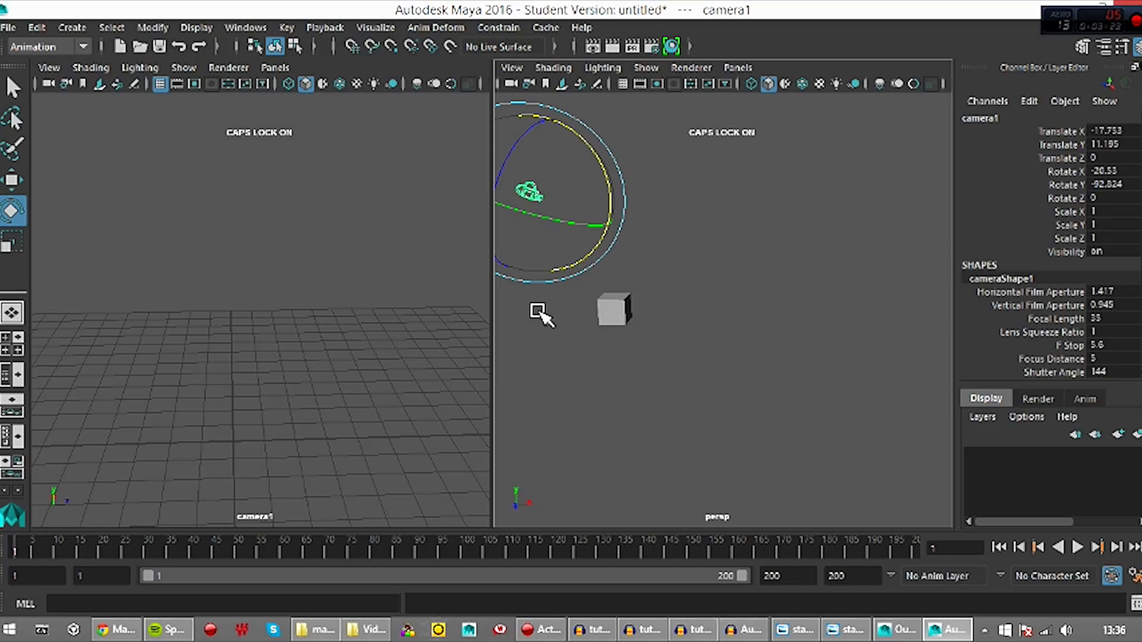
{"action": "left_click_drag", "start_coordinate": [605, 187], "coordinate": [589, 204]}
{"action": "key", "text": "w"}
{"action": "left_click_drag", "start_coordinate": [553, 205], "coordinate": [535, 186]}
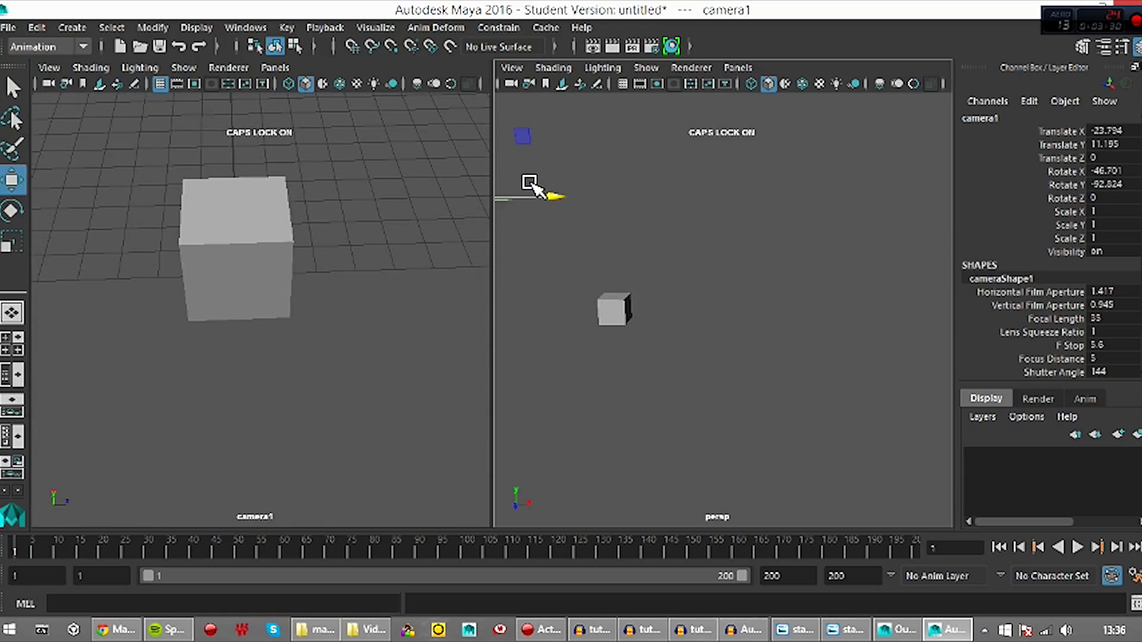
Tilt camera1 to about -37.6 degrees, move it back to about -31.34 in X, and key all its channels at frame 1
{"action": "key", "text": "e"}
{"action": "left_click_drag", "start_coordinate": [686, 372], "coordinate": [778, 364], "text": "alt"}
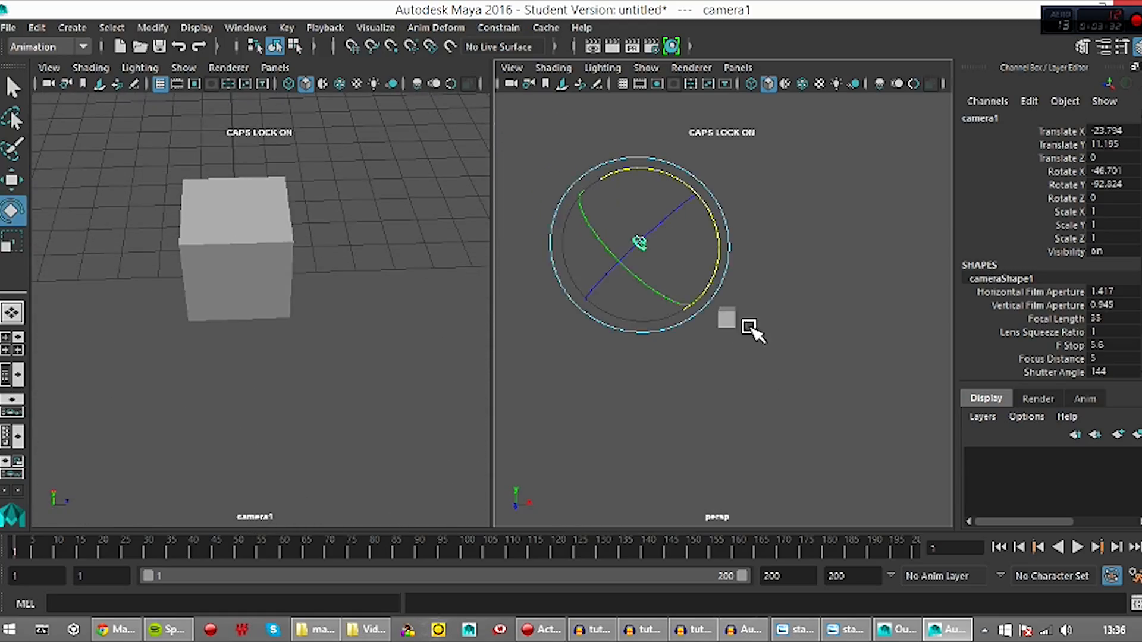
{"action": "left_click_drag", "start_coordinate": [722, 250], "coordinate": [722, 239]}
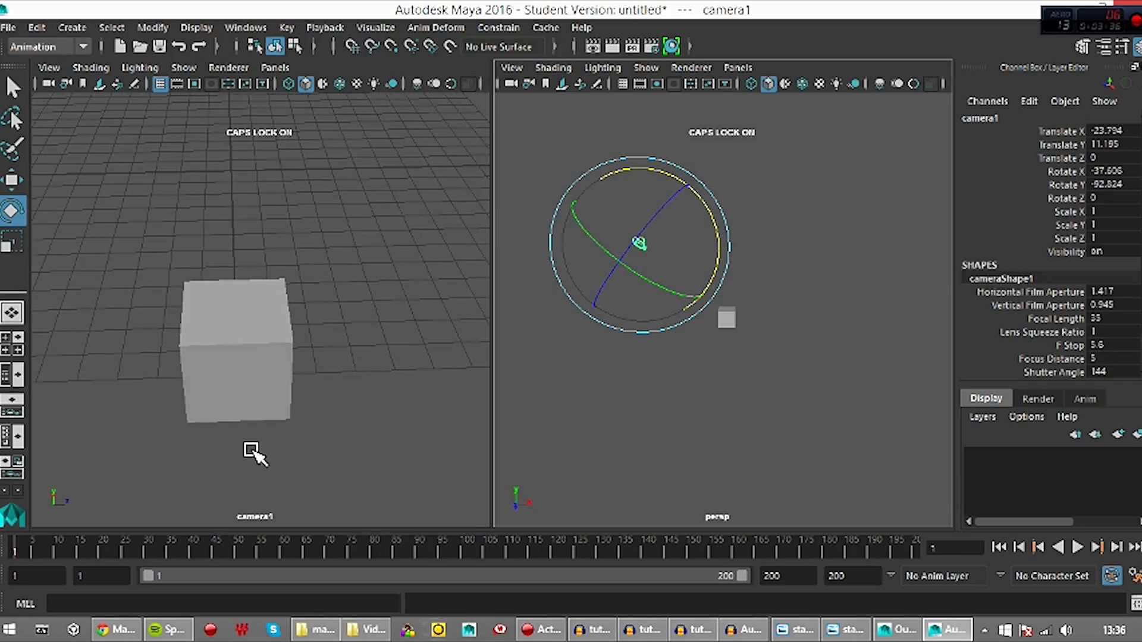
{"action": "key", "text": "w"}
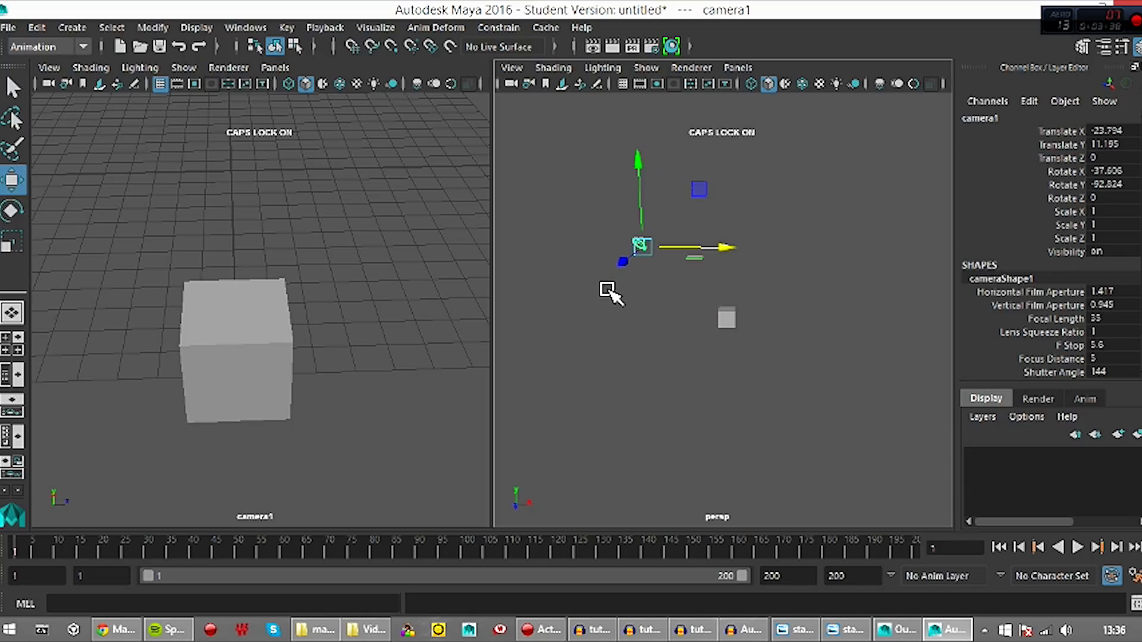
{"action": "left_click_drag", "start_coordinate": [690, 259], "coordinate": [640, 263]}
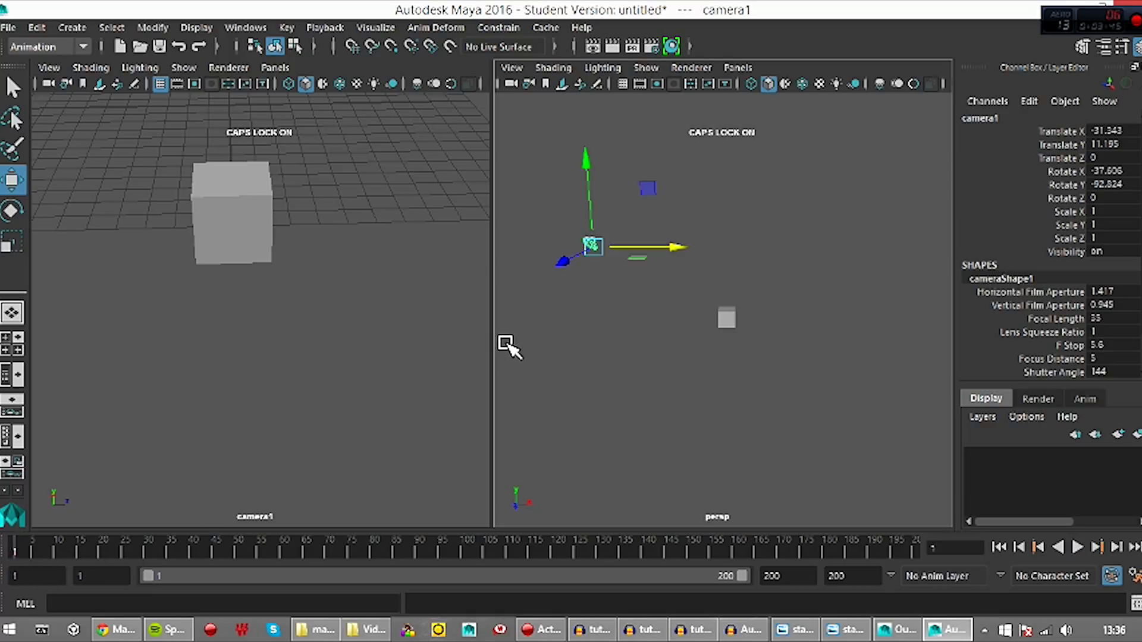
{"action": "key", "text": "s"}
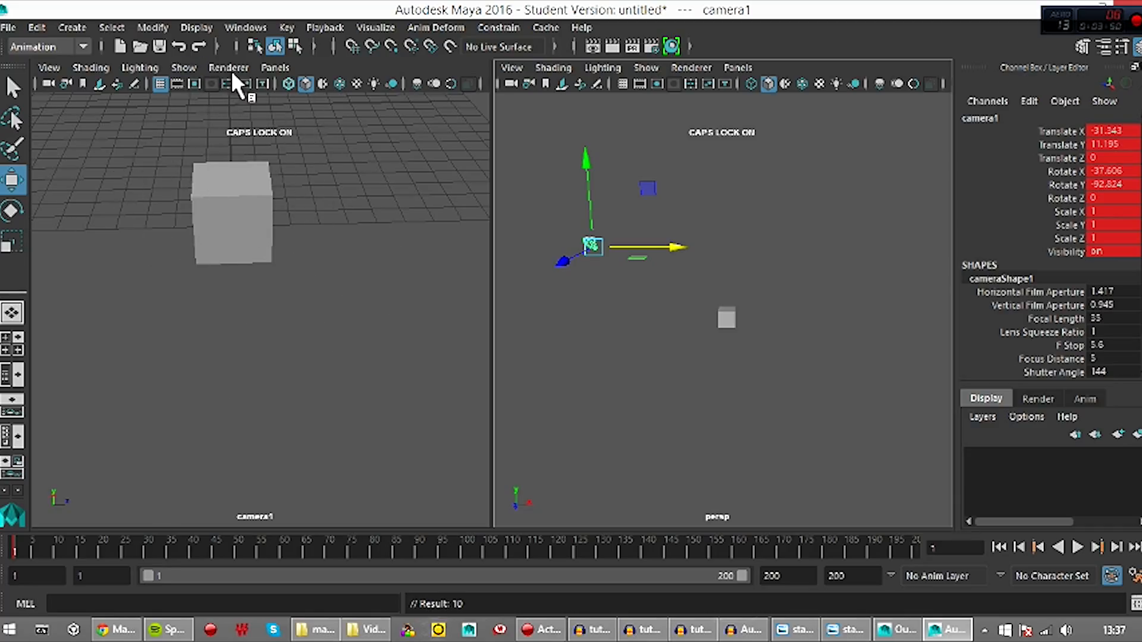
At frame 53, move camera1 closer to the cube, to about -21.38 in X and 7.92 in Y
{"action": "key", "text": "alt+v"}
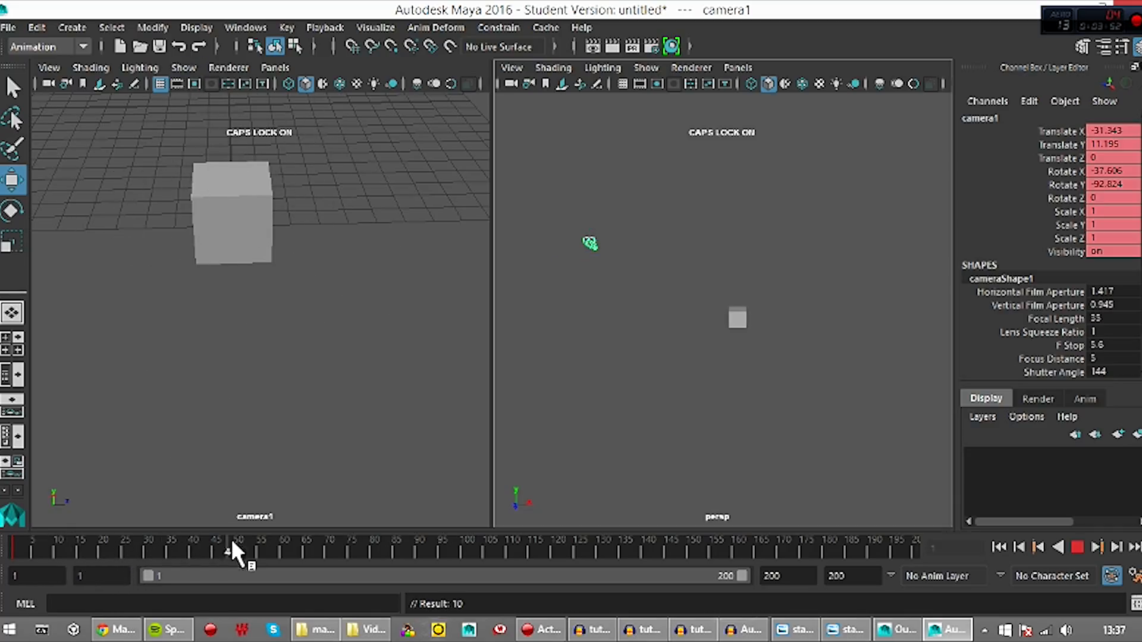
{"action": "left_click", "coordinate": [35, 537]}
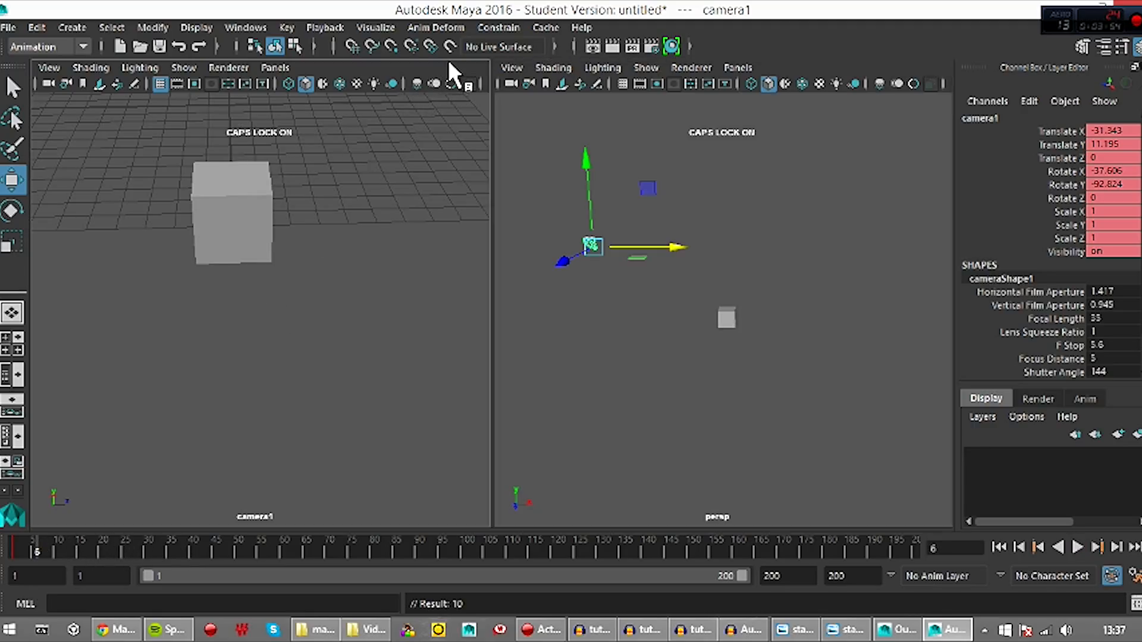
{"action": "left_click_drag", "start_coordinate": [98, 547], "coordinate": [250, 549]}
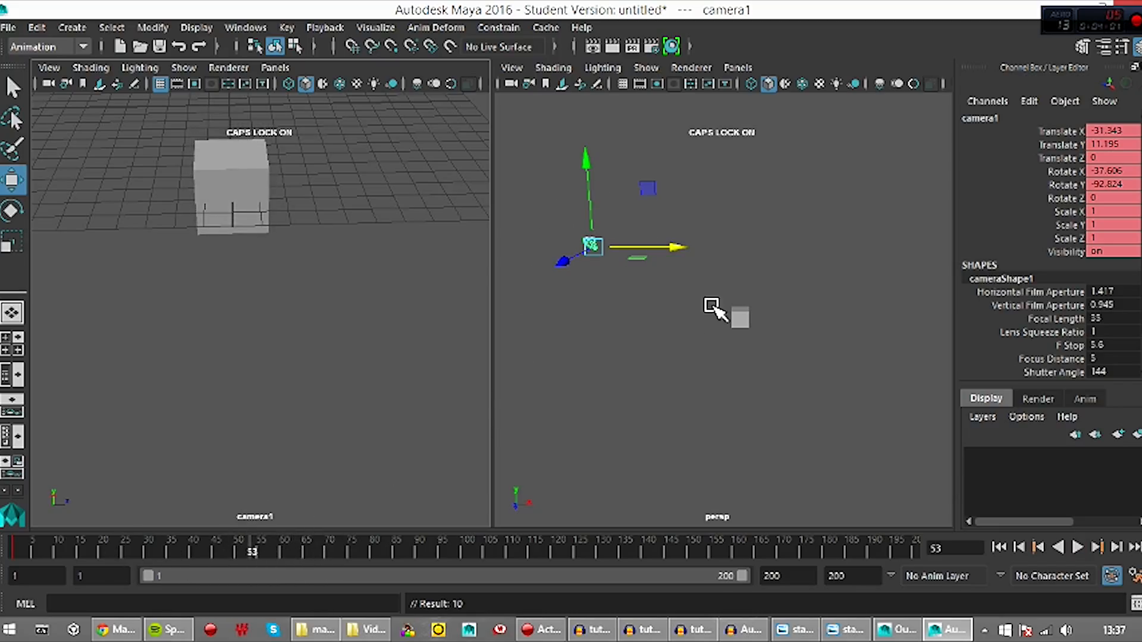
{"action": "left_click_drag", "start_coordinate": [673, 253], "coordinate": [724, 248]}
{"action": "left_click_drag", "start_coordinate": [641, 222], "coordinate": [708, 275]}
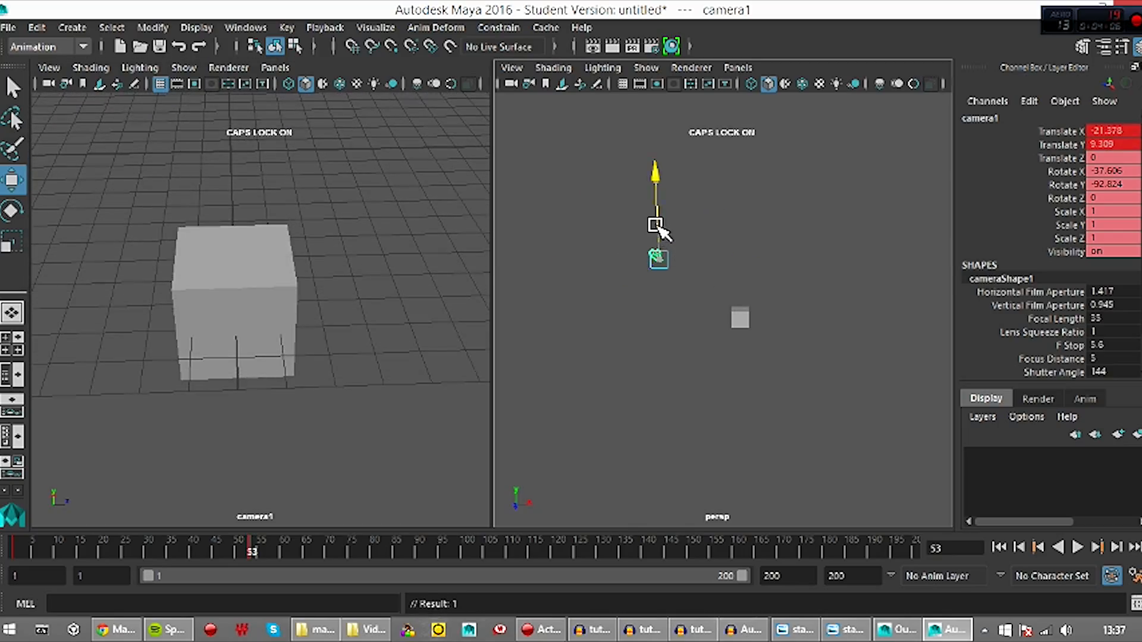
{"action": "left_click_drag", "start_coordinate": [655, 225], "coordinate": [661, 246]}
Tilt camera1 to about -32.3 degrees in X and set a keyframe on all its channels at frame 53
{"action": "key", "text": "e"}
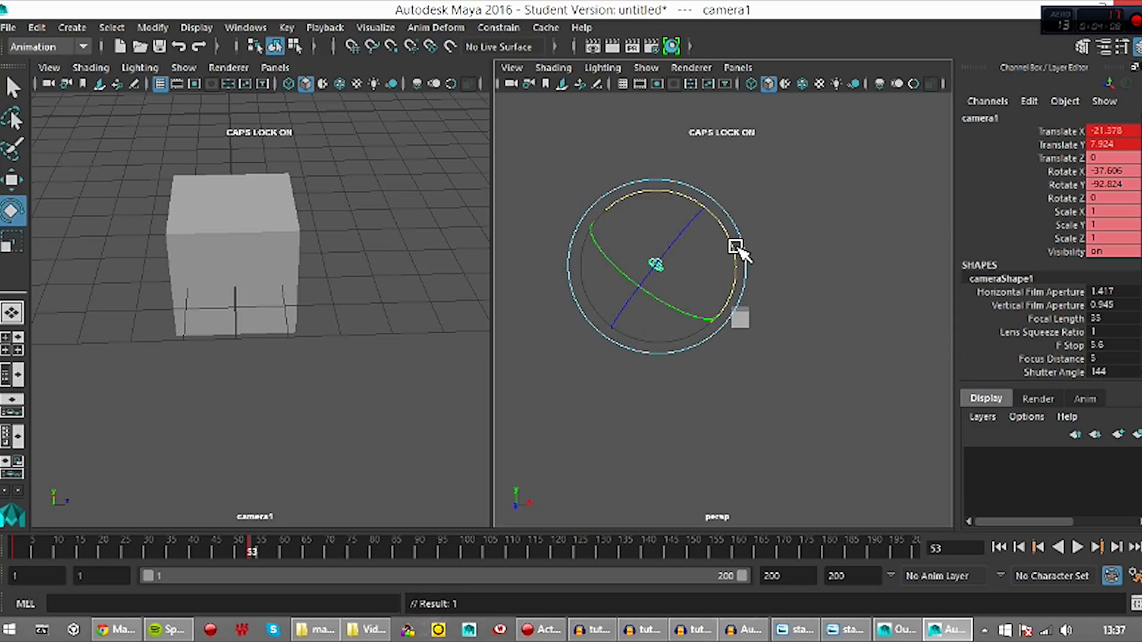
{"action": "left_click_drag", "start_coordinate": [737, 250], "coordinate": [733, 237]}
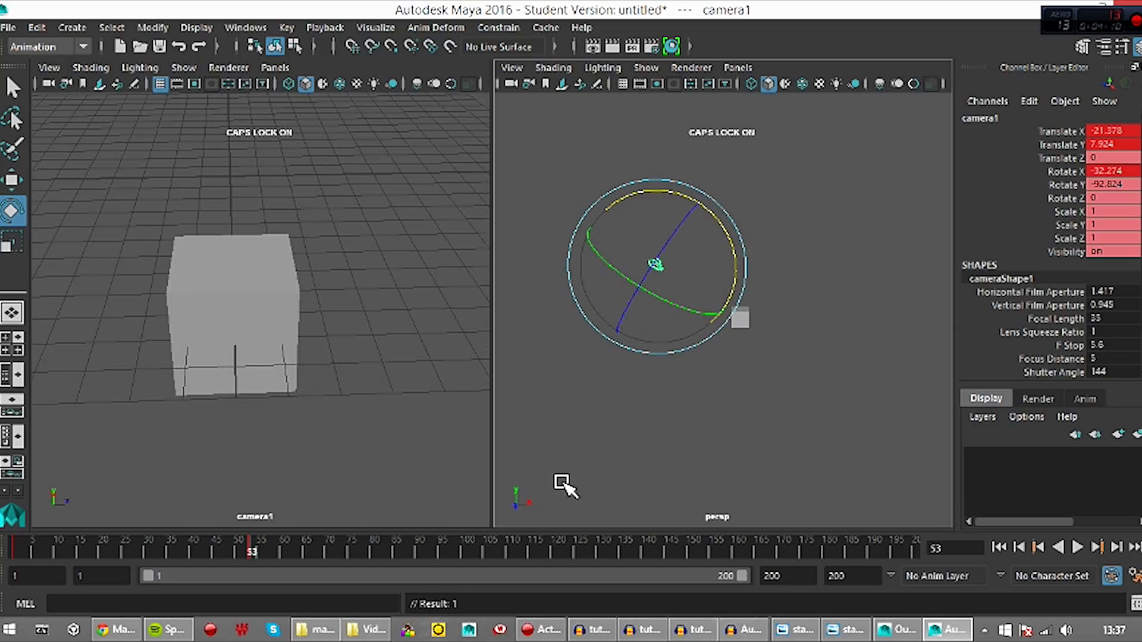
{"action": "key", "text": "s"}
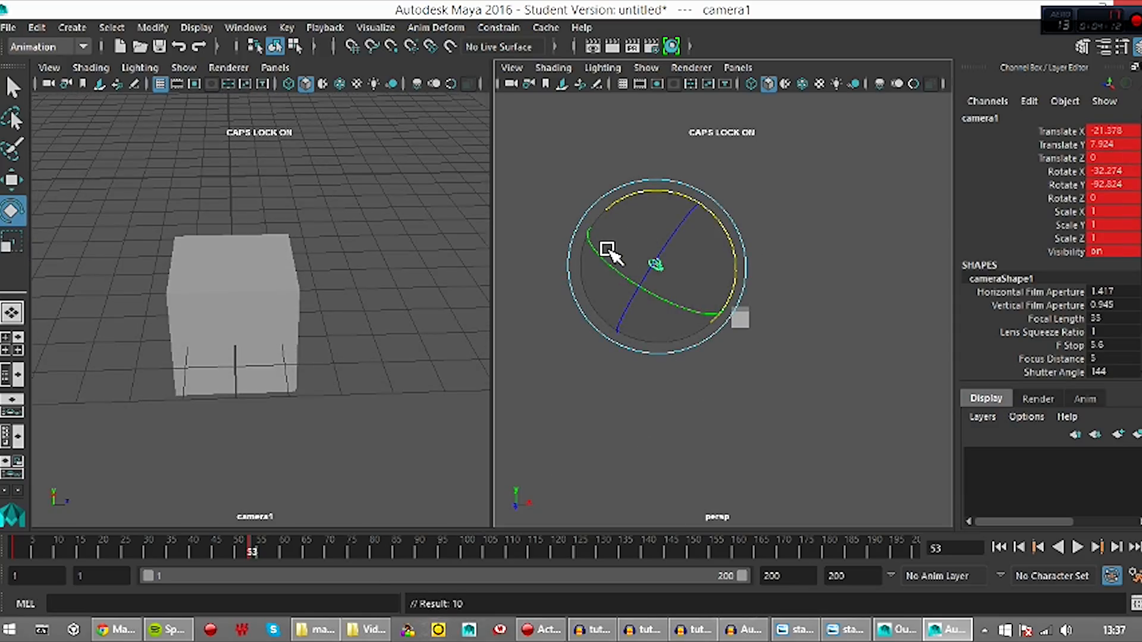
Play the animation from frame 1 to check the camera move, and scrub back to frame 6
{"action": "left_click_drag", "start_coordinate": [263, 544], "coordinate": [3, 576]}
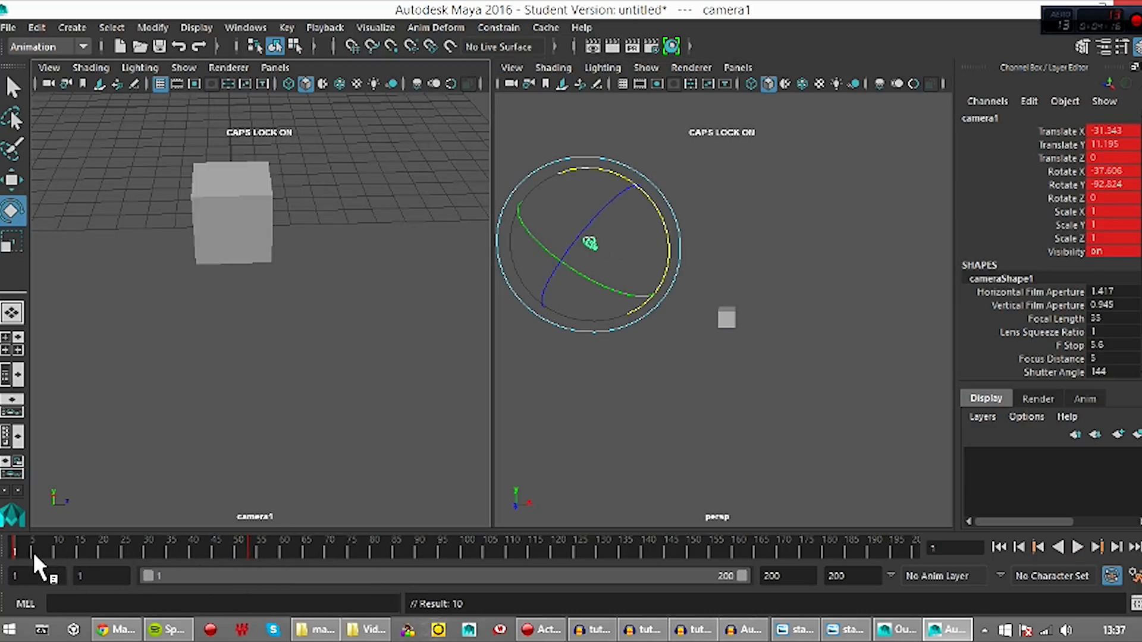
{"action": "key", "text": "alt+v"}
{"action": "left_click_drag", "start_coordinate": [210, 548], "coordinate": [37, 553]}
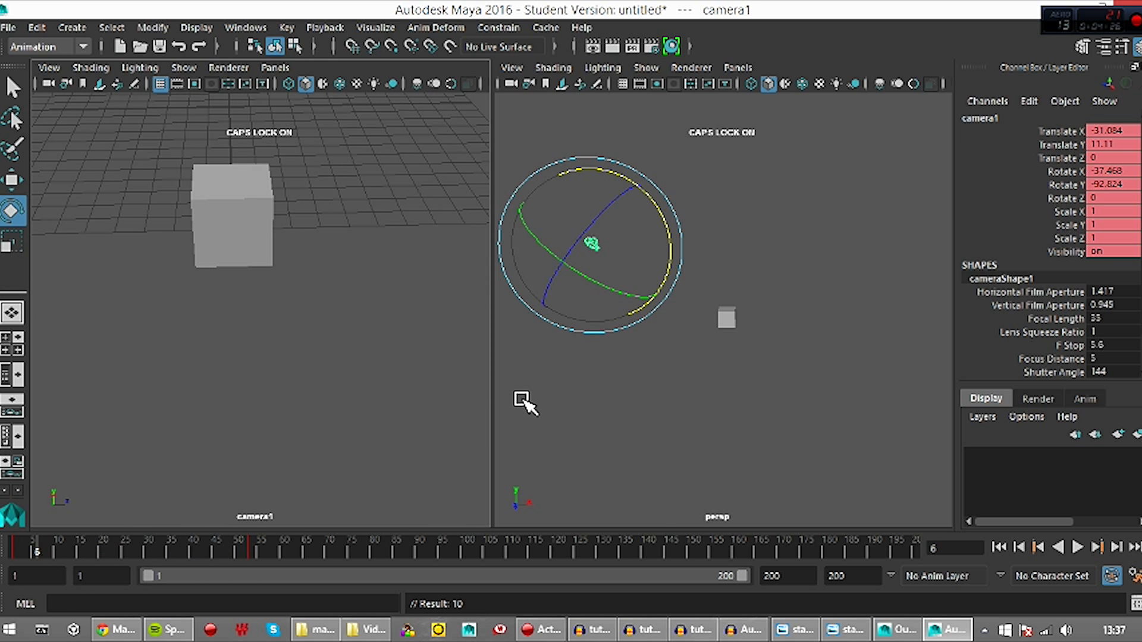
At frame 122, move camera1 towards the cube, to about -8.67 in X and 4.51 in Y
{"action": "left_click_drag", "start_coordinate": [232, 541], "coordinate": [567, 554]}
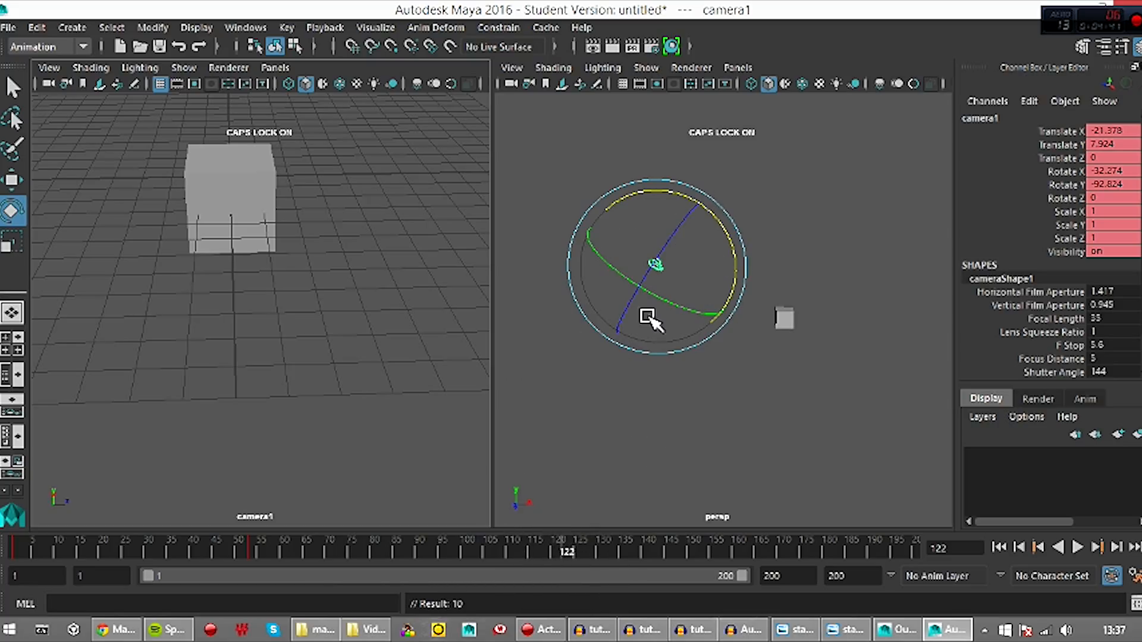
{"action": "key", "text": "w"}
{"action": "left_click_drag", "start_coordinate": [740, 275], "coordinate": [803, 285]}
{"action": "left_click_drag", "start_coordinate": [733, 233], "coordinate": [732, 243]}
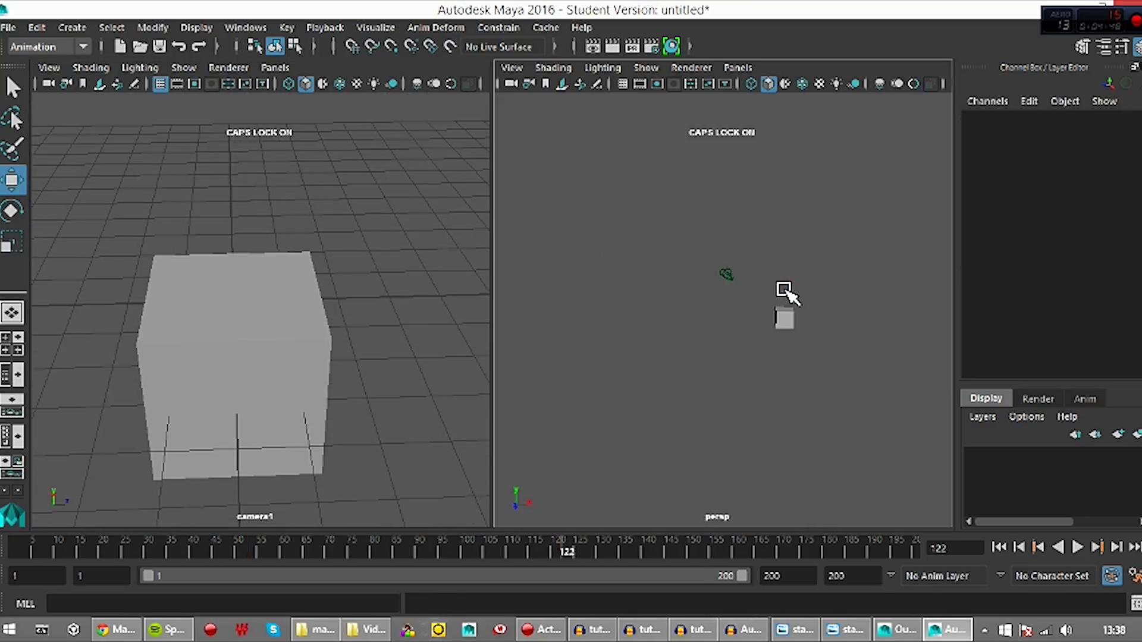
{"action": "left_click_drag", "start_coordinate": [773, 284], "coordinate": [779, 285]}
{"action": "left_click_drag", "start_coordinate": [740, 248], "coordinate": [741, 260]}
{"action": "left_click_drag", "start_coordinate": [775, 296], "coordinate": [781, 296]}
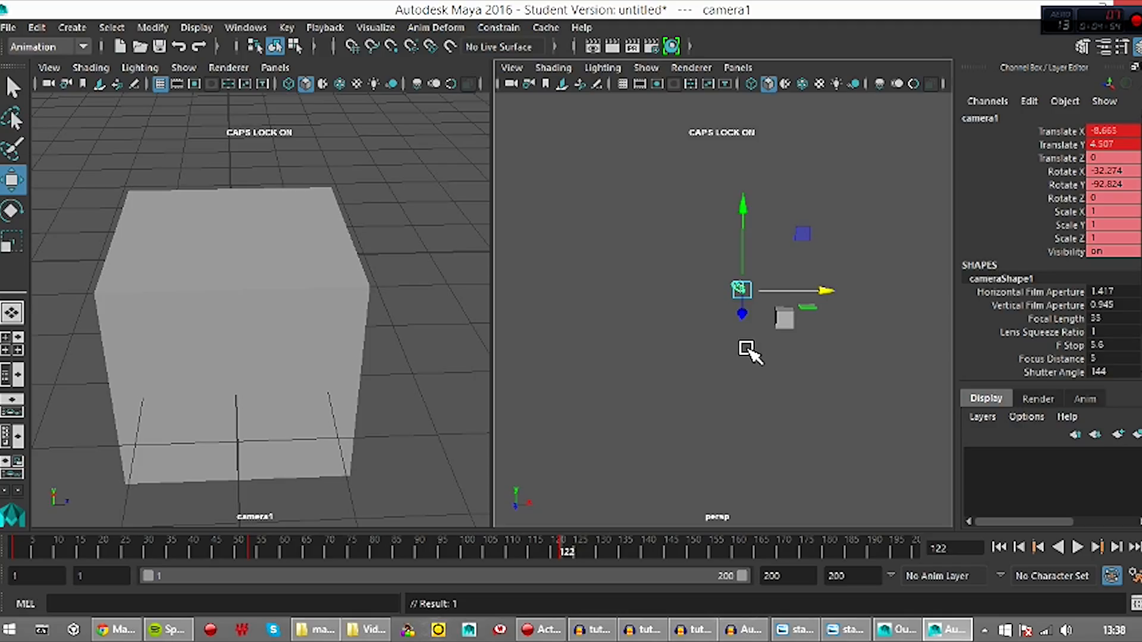
Tilt camera1 to about -34.9 degrees in X and set a keyframe on all its channels at frame 122
{"action": "key", "text": "e"}
{"action": "left_click_drag", "start_coordinate": [803, 250], "coordinate": [803, 262]}
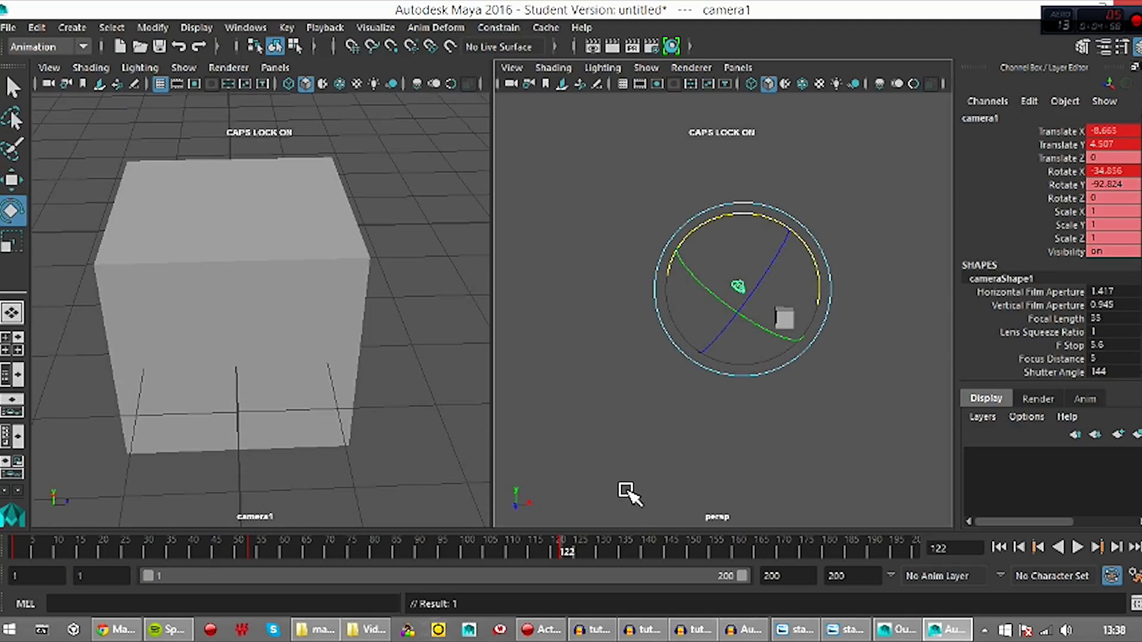
{"action": "key", "text": "s"}
At frame 200, move camera1 close to the cube, to about 7.48 in X and 3.39 in Y
{"action": "left_click_drag", "start_coordinate": [560, 541], "coordinate": [934, 544]}
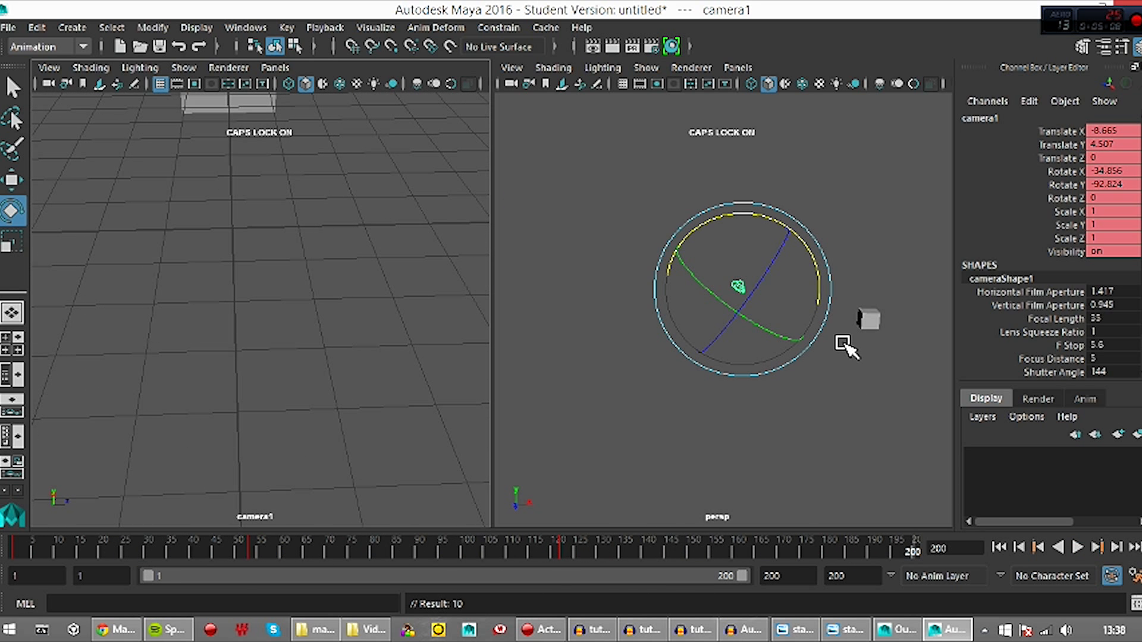
{"action": "key", "text": "w"}
{"action": "left_click_drag", "start_coordinate": [831, 303], "coordinate": [924, 296]}
{"action": "left_click_drag", "start_coordinate": [847, 267], "coordinate": [912, 305]}
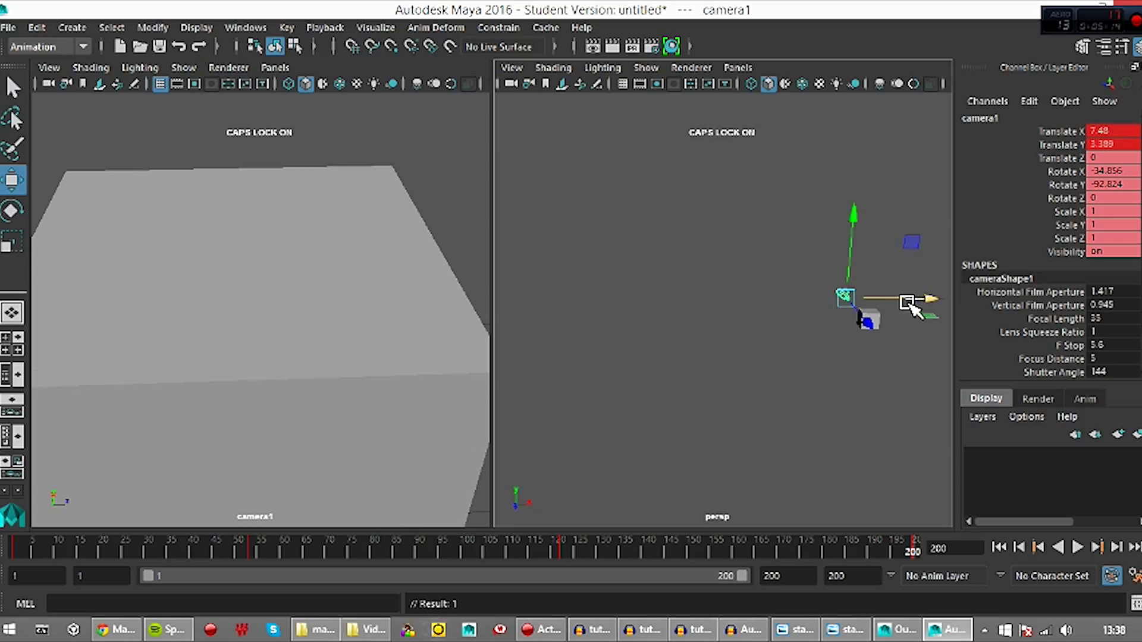
Tilt camera1 to about -25.8 degrees, move it to about 8.52 in X and 2.25 in Y, and key all channels at frame 200
{"action": "key", "text": "e"}
{"action": "left_click_drag", "start_coordinate": [890, 238], "coordinate": [857, 269]}
{"action": "key", "text": "w"}
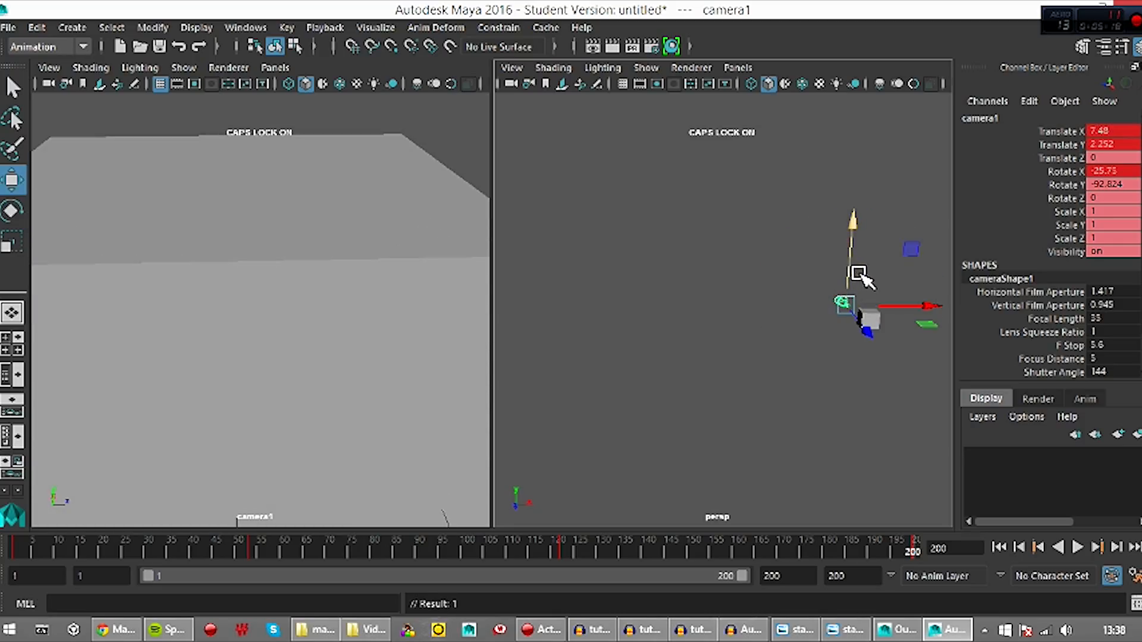
{"action": "left_click_drag", "start_coordinate": [900, 316], "coordinate": [903, 361]}
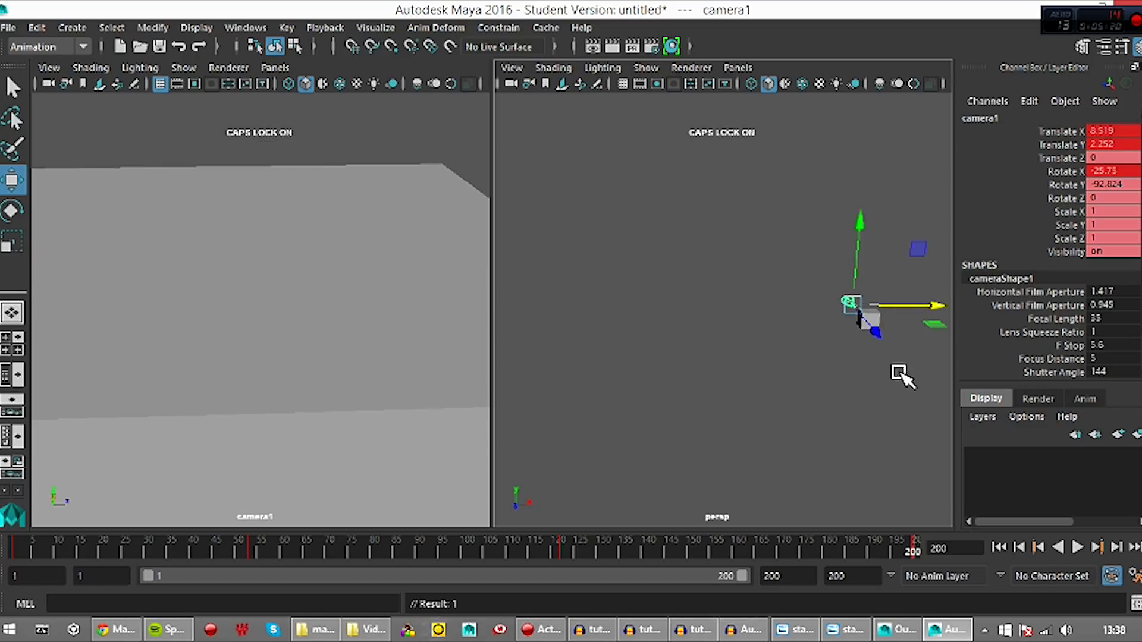
{"action": "key", "text": "s"}
Play the finished animation forwards from frame 1, play it backwards, and stop at frame 102
{"action": "left_click_drag", "start_coordinate": [879, 554], "coordinate": [13, 547]}
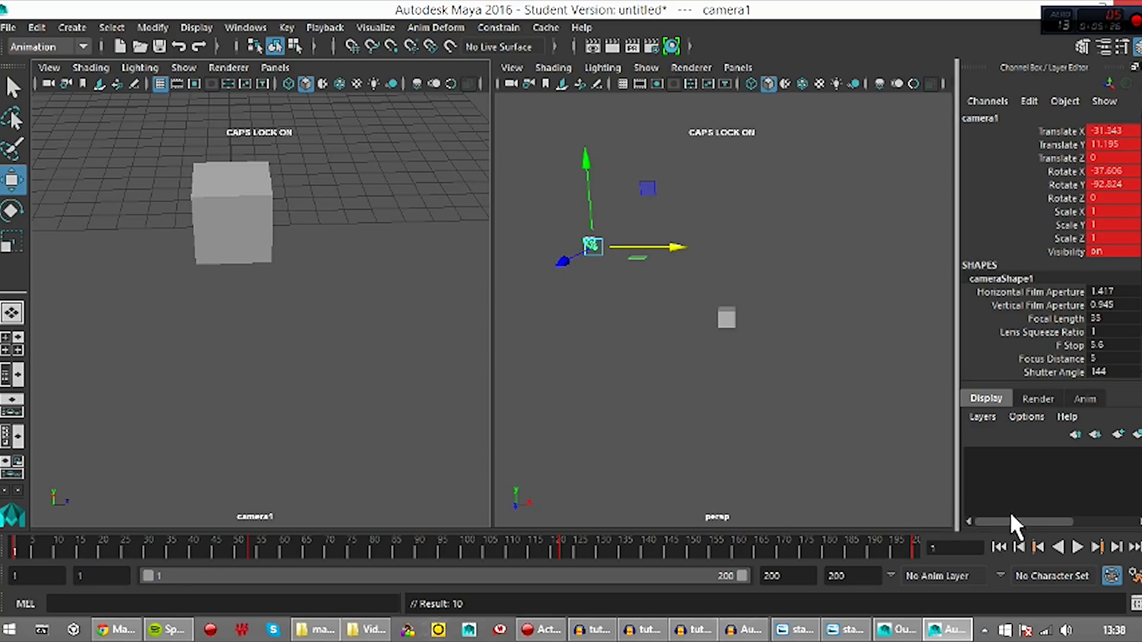
{"action": "left_click", "coordinate": [1077, 547]}
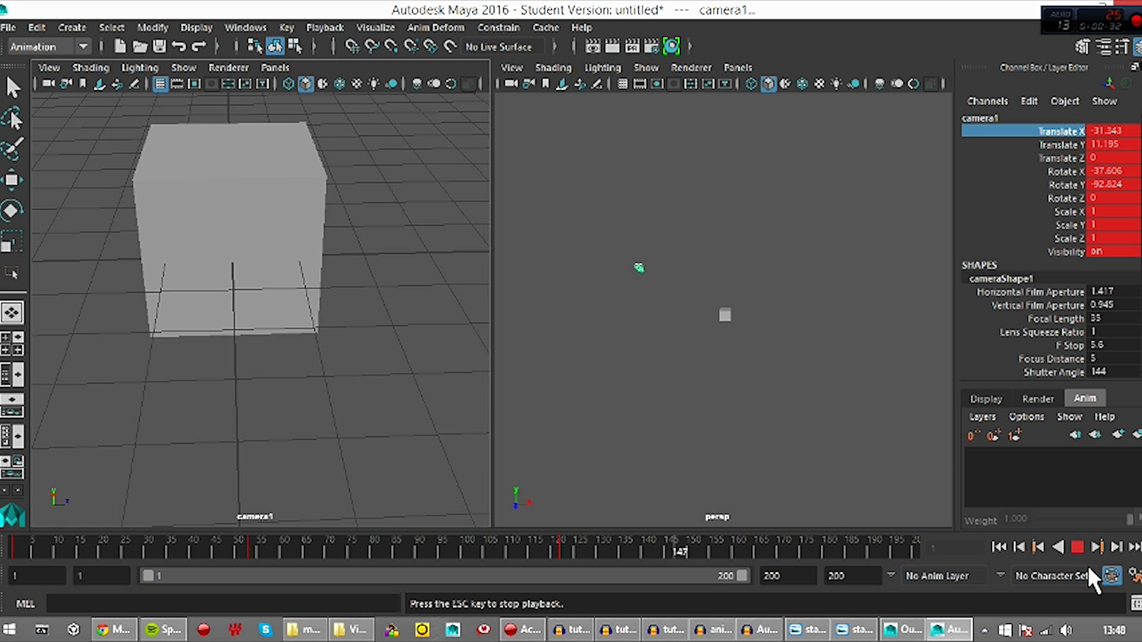
{"action": "left_click", "coordinate": [1058, 548]}
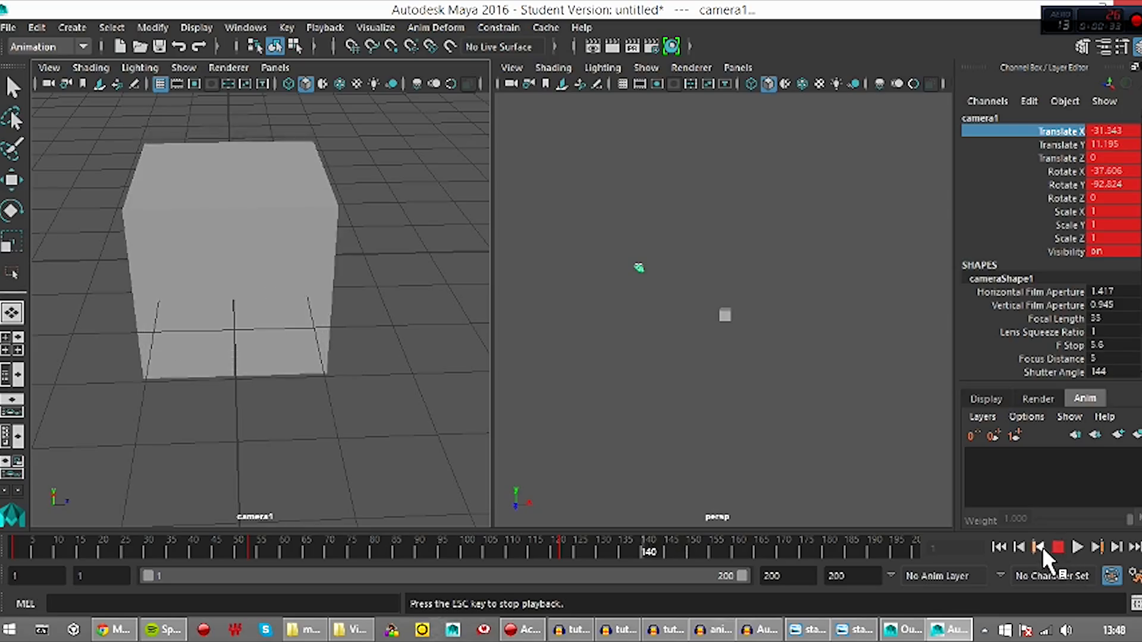
{"action": "left_click", "coordinate": [1057, 548]}
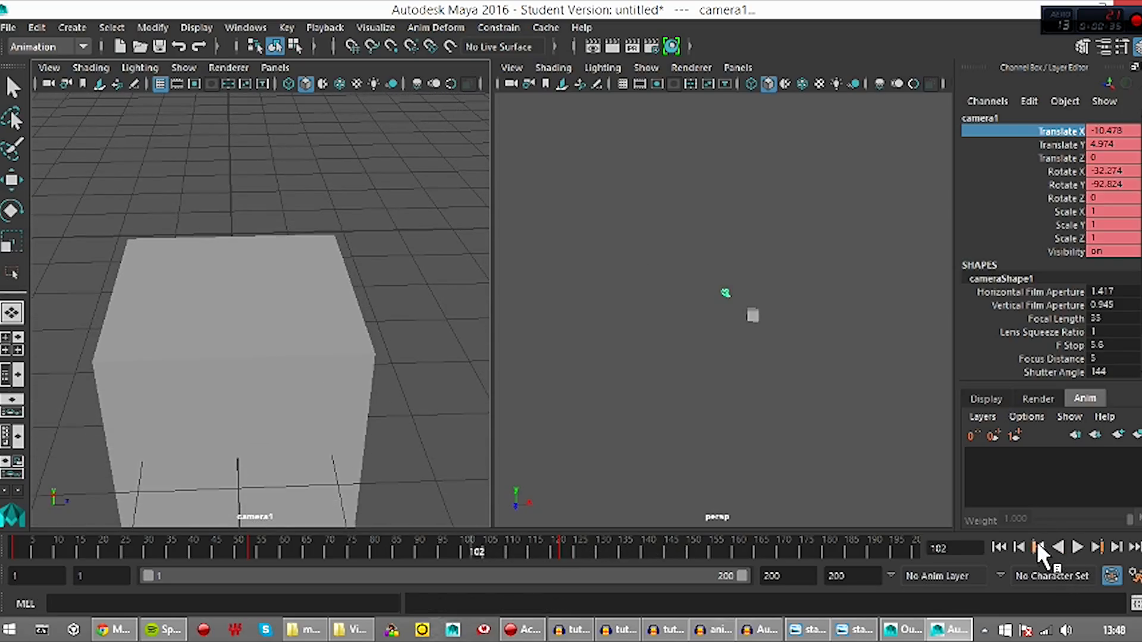
At frame 200, move camera1 to about 7.44 in X and 3.02 in Y, tilt it to about -31.8 degrees in X, and key all channels
{"action": "left_click_drag", "start_coordinate": [257, 528], "coordinate": [6, 548]}
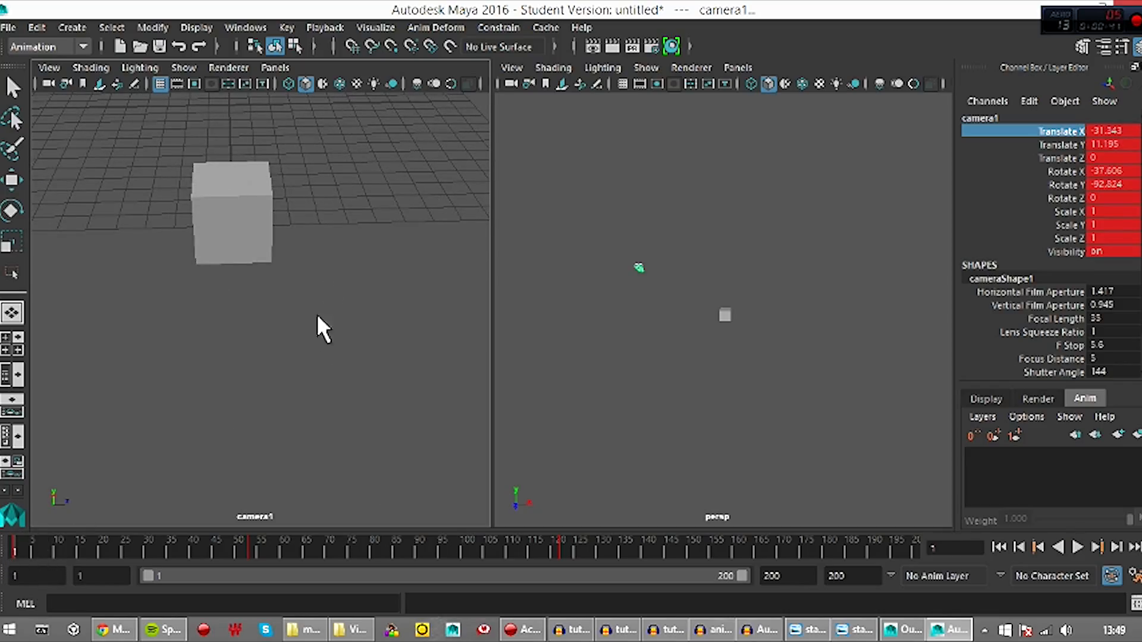
{"action": "left_click_drag", "start_coordinate": [27, 548], "coordinate": [916, 552]}
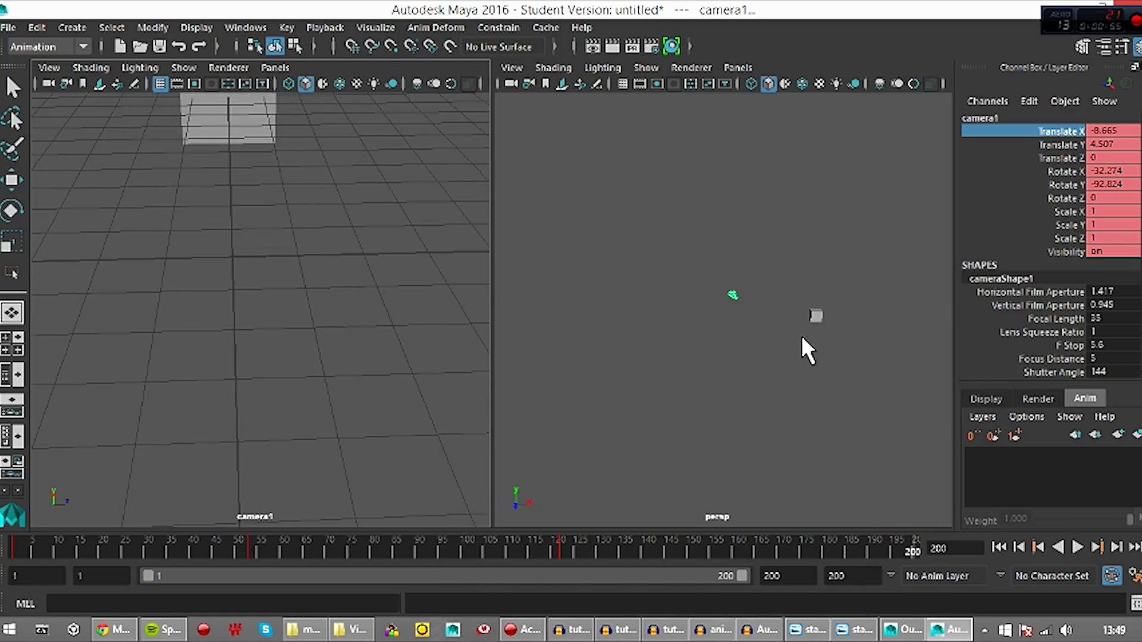
{"action": "key", "text": "w"}
{"action": "left_click_drag", "start_coordinate": [784, 308], "coordinate": [846, 310]}
{"action": "middle_click_drag", "start_coordinate": [800, 357], "coordinate": [704, 365], "text": "alt"}
{"action": "key", "text": "super"}
{"action": "key", "text": "super"}
{"action": "scroll", "coordinate": [757, 356], "scroll_direction": "up", "scroll_amount": 3}
{"action": "scroll", "coordinate": [690, 307], "scroll_direction": "up", "scroll_amount": 5}
{"action": "left_click_drag", "start_coordinate": [619, 150], "coordinate": [647, 215]}
{"action": "scroll", "coordinate": [642, 238], "scroll_direction": "down", "scroll_amount": 3}
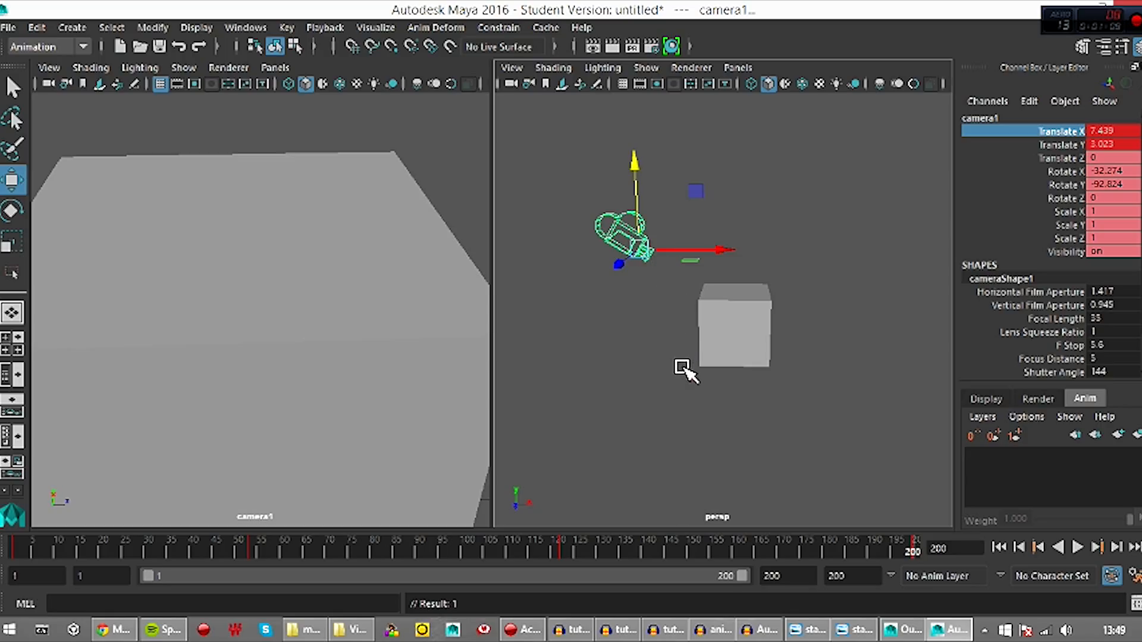
{"action": "key", "text": "e"}
{"action": "left_click_drag", "start_coordinate": [711, 225], "coordinate": [712, 226]}
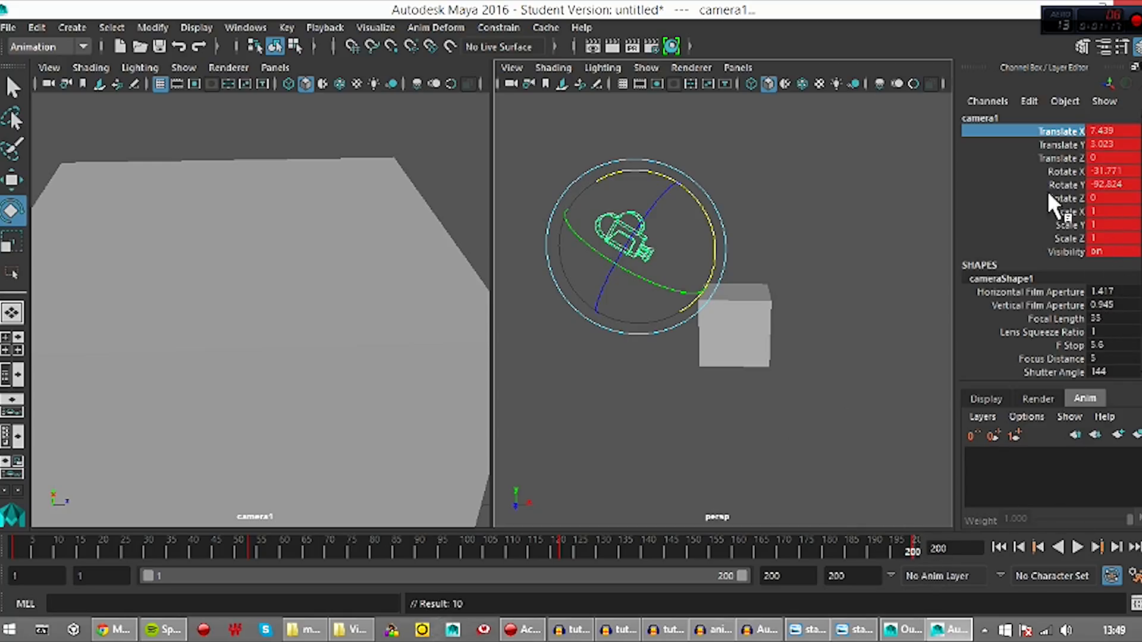
Play the animation from frame 1, stop it at frame 84, and clear the selection
{"action": "left_click_drag", "start_coordinate": [868, 544], "coordinate": [510, 555]}
{"action": "left_click_drag", "start_coordinate": [84, 547], "coordinate": [13, 548]}
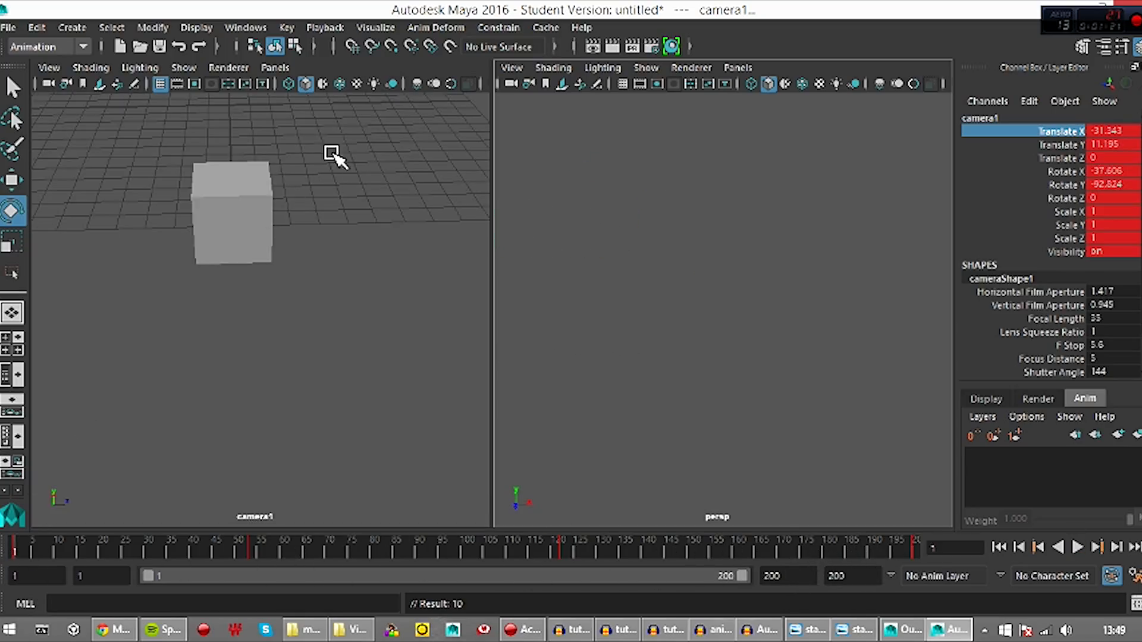
{"action": "left_click", "coordinate": [1077, 546]}
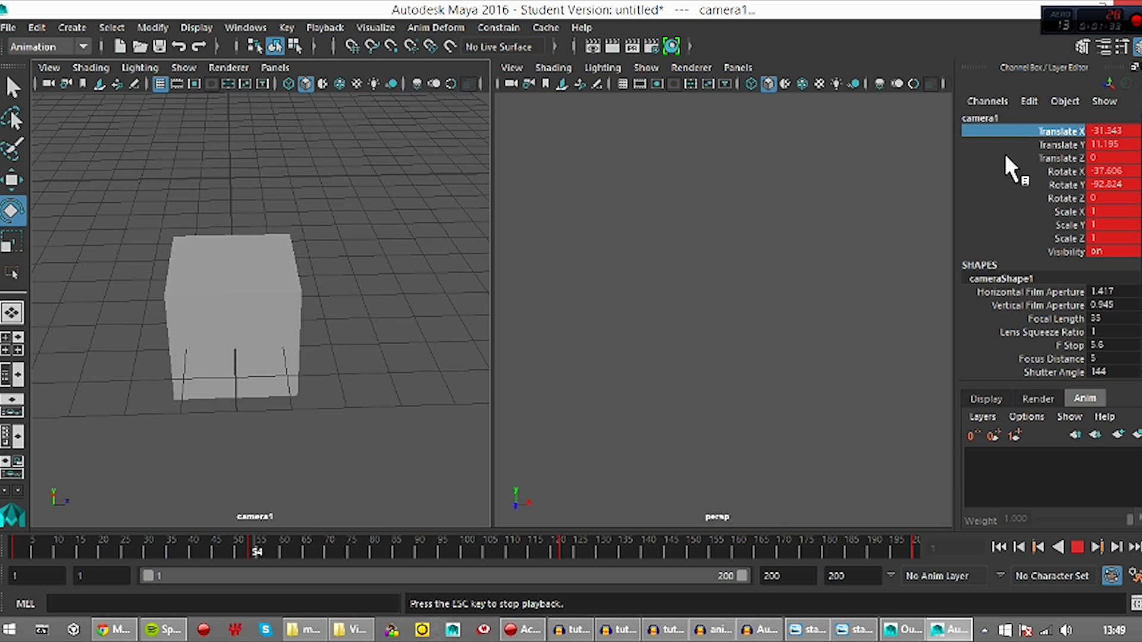
{"action": "left_click", "coordinate": [1077, 546]}
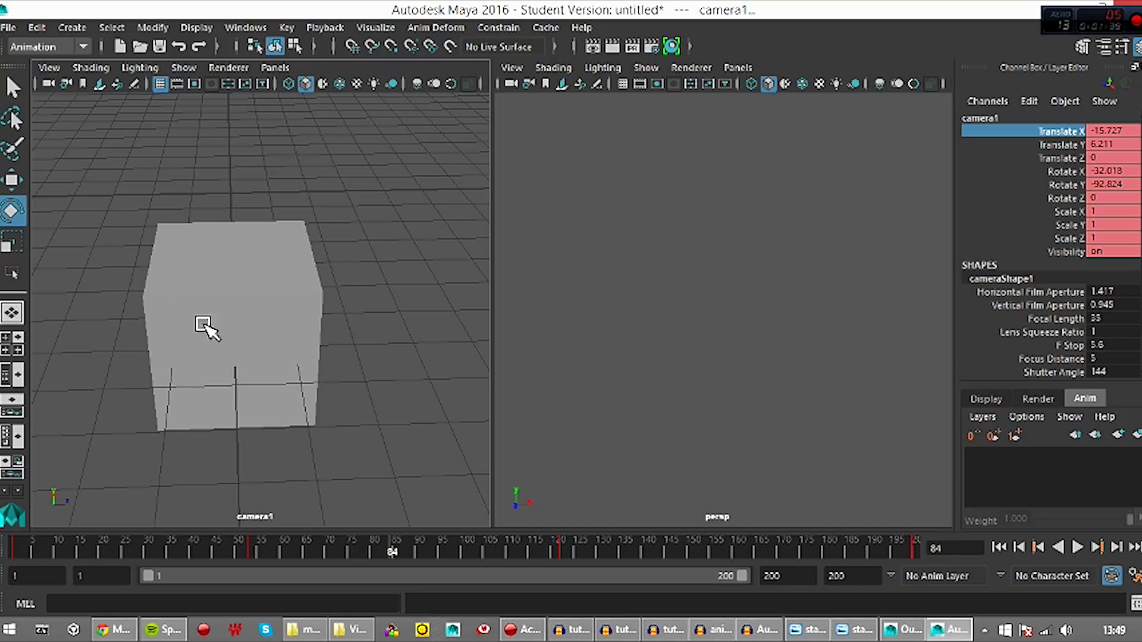
{"action": "left_click", "coordinate": [190, 261]}
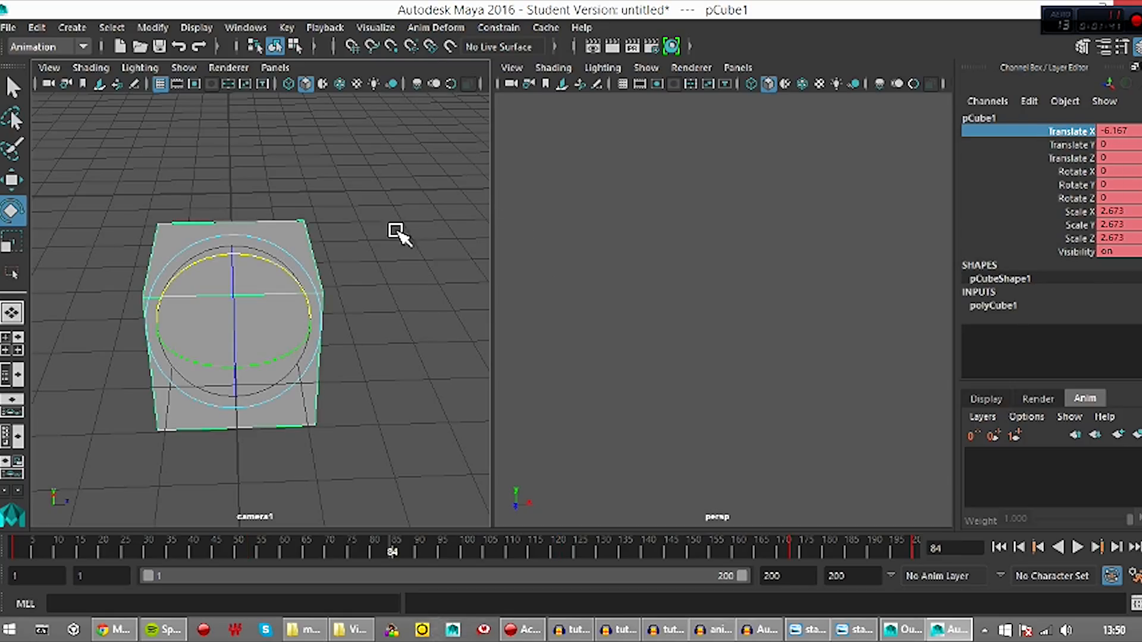
{"action": "left_click", "coordinate": [552, 203]}
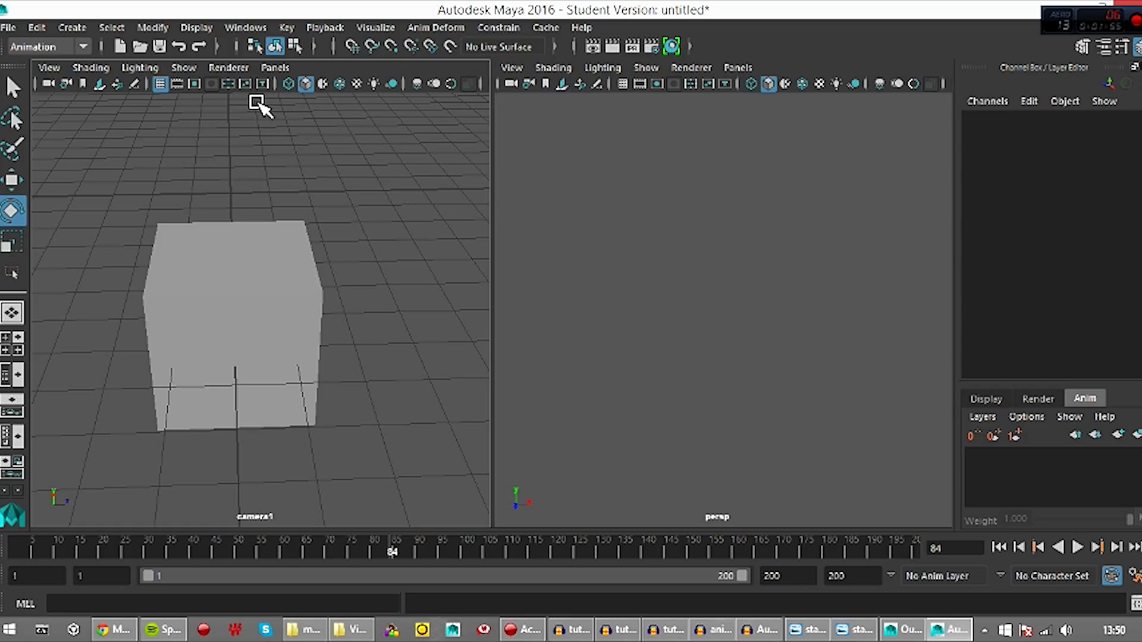
Open the Graph Editor as a floating window over the viewports
{"action": "left_click", "coordinate": [245, 28]}
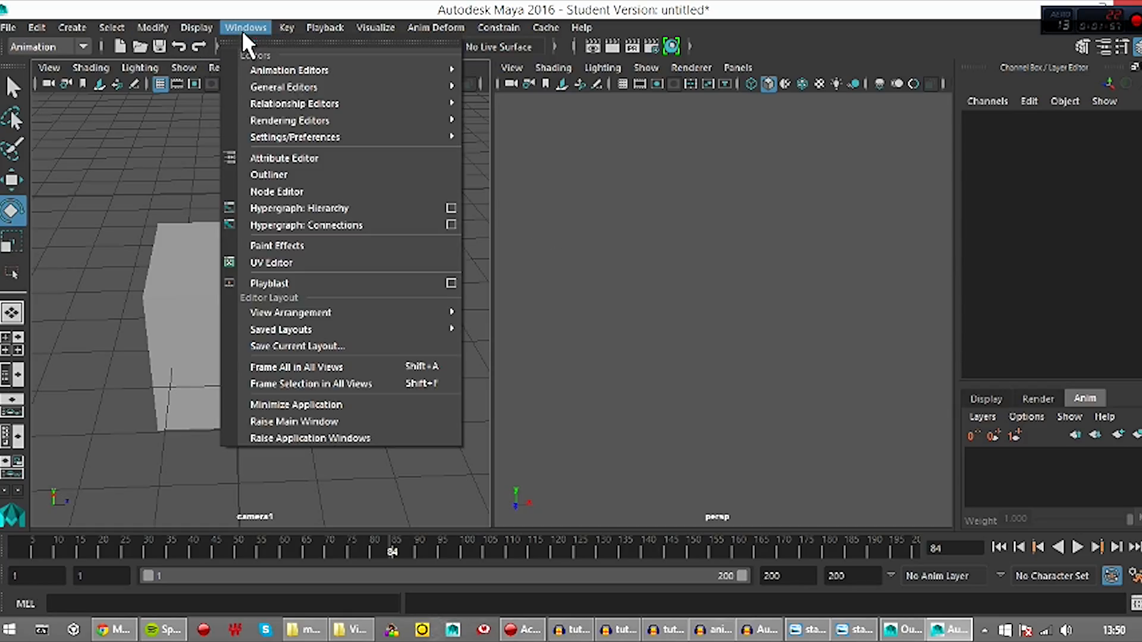
{"action": "mouse_move", "coordinate": [291, 75]}
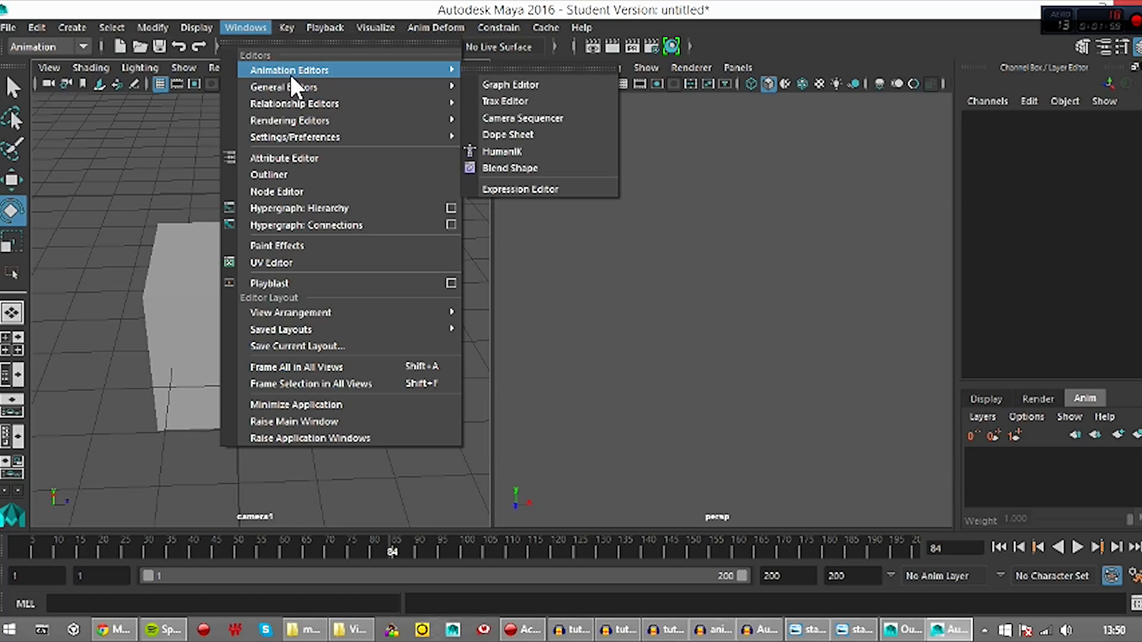
{"action": "left_click", "coordinate": [490, 84]}
{"action": "left_click_drag", "start_coordinate": [633, 143], "coordinate": [612, 129]}
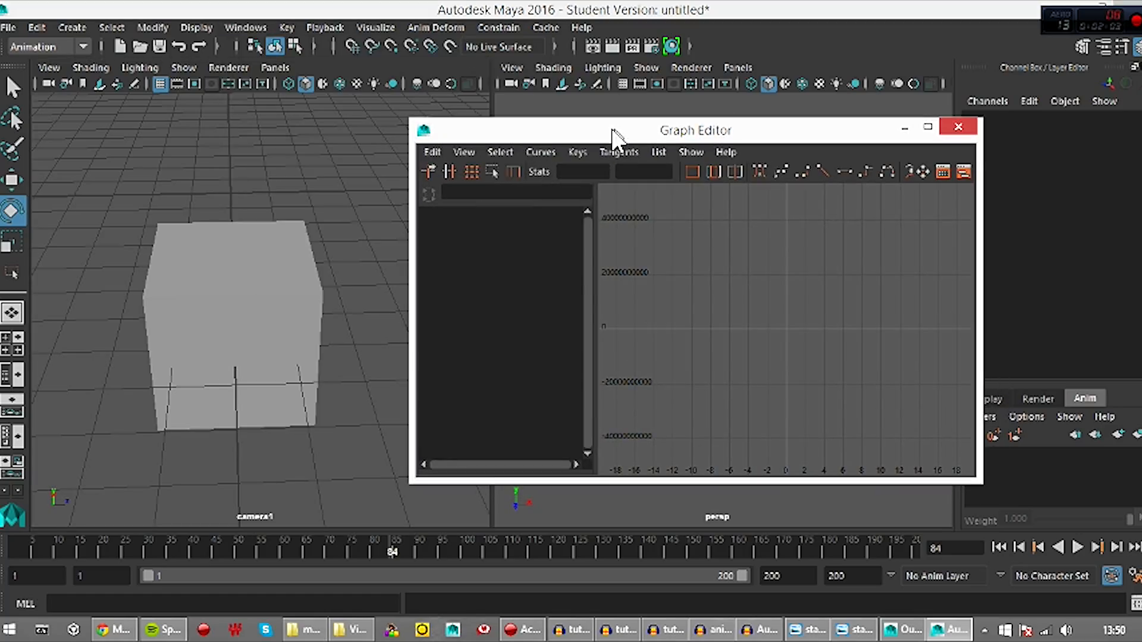
Switch to the Outliner and perspective layout and select camera1 to load its animation curves into the Graph Editor
{"action": "left_click", "coordinate": [12, 374]}
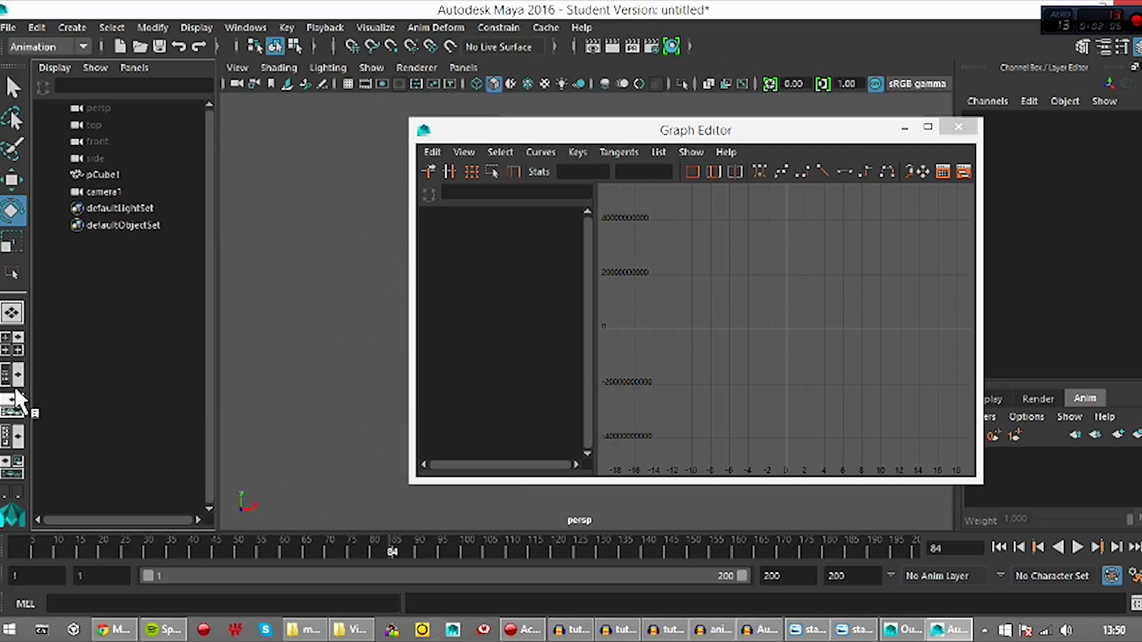
{"action": "left_click", "coordinate": [110, 195]}
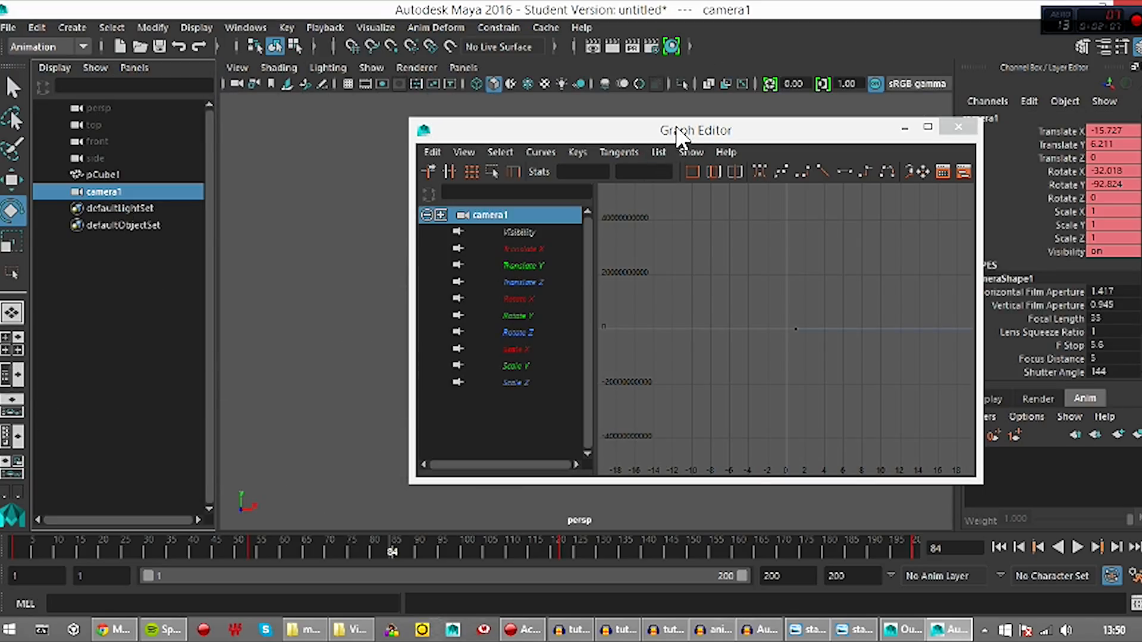
{"action": "left_click_drag", "start_coordinate": [678, 134], "coordinate": [621, 126]}
{"action": "scroll", "coordinate": [830, 271], "scroll_direction": "down", "scroll_amount": 10}
{"action": "scroll", "coordinate": [809, 290], "scroll_direction": "up", "scroll_amount": 3}
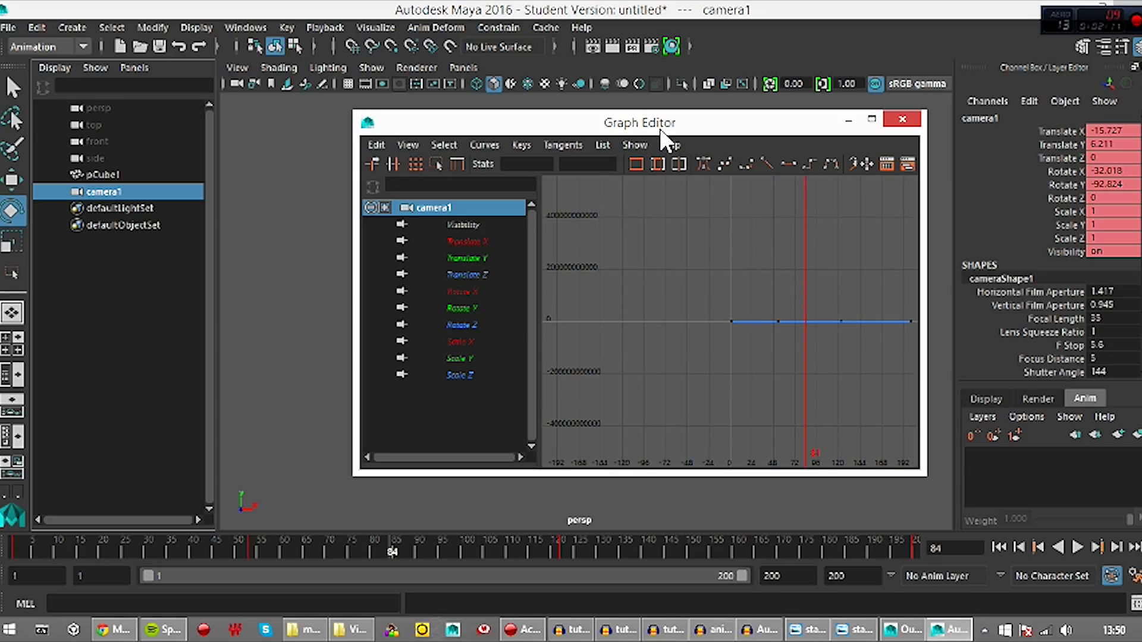
Go to frame 200 and examine camera1's Translate X, Translate Y, Rotate X and Scale X curves one by one
{"action": "left_click_drag", "start_coordinate": [643, 124], "coordinate": [837, 139]}
{"action": "left_click_drag", "start_coordinate": [801, 550], "coordinate": [938, 558]}
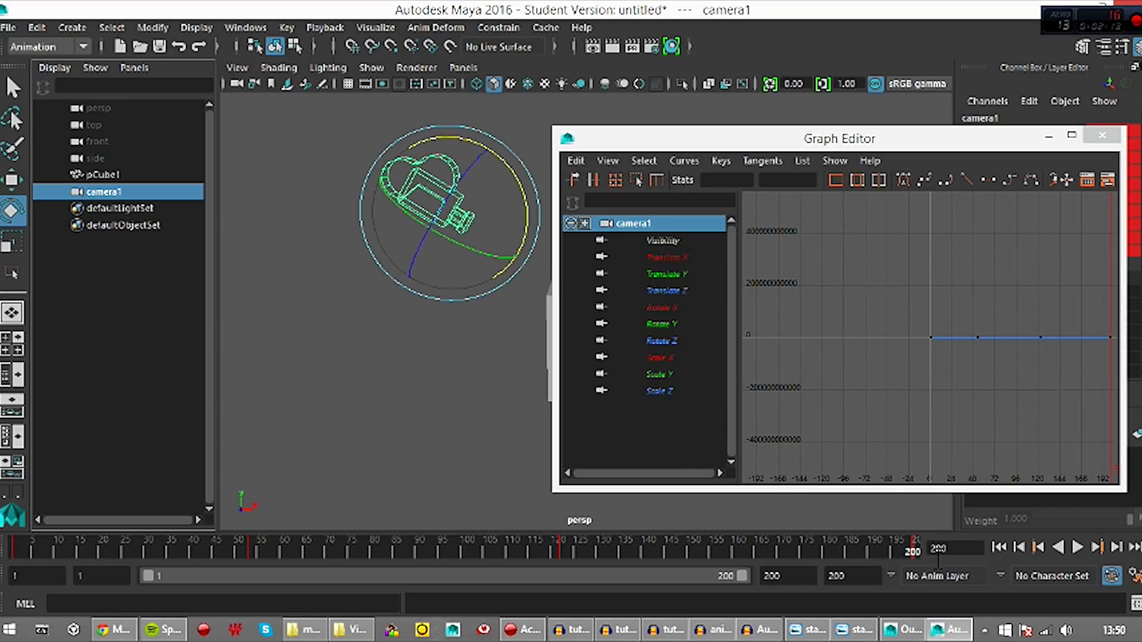
{"action": "left_click_drag", "start_coordinate": [700, 142], "coordinate": [770, 126]}
{"action": "left_click", "coordinate": [747, 238]}
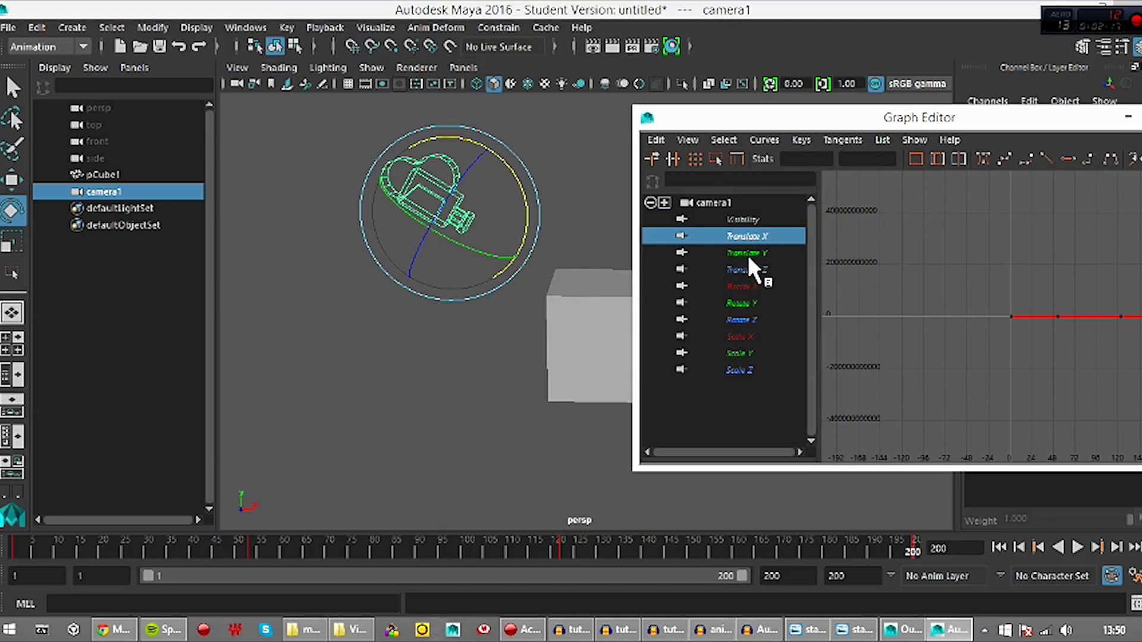
{"action": "left_click", "coordinate": [748, 256]}
{"action": "left_click", "coordinate": [746, 285]}
{"action": "left_click", "coordinate": [756, 337]}
{"action": "left_click_drag", "start_coordinate": [808, 121], "coordinate": [735, 106]}
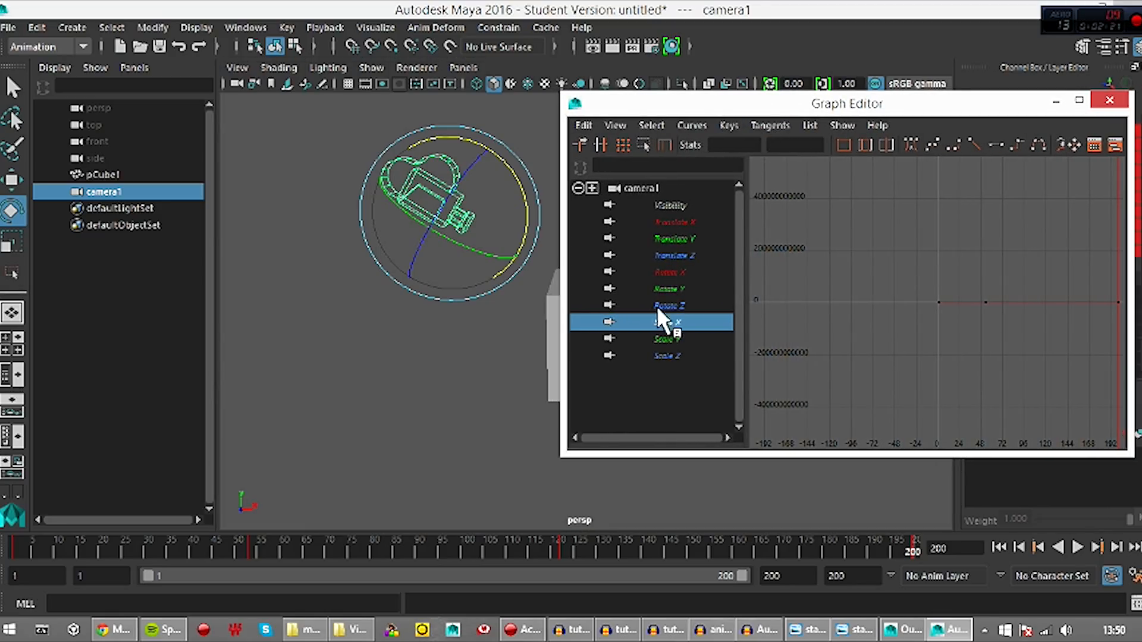
Isolate camera1's Rotate X curve and shift its first key to frame -1 with a value of -32.274
{"action": "left_click", "coordinate": [711, 273]}
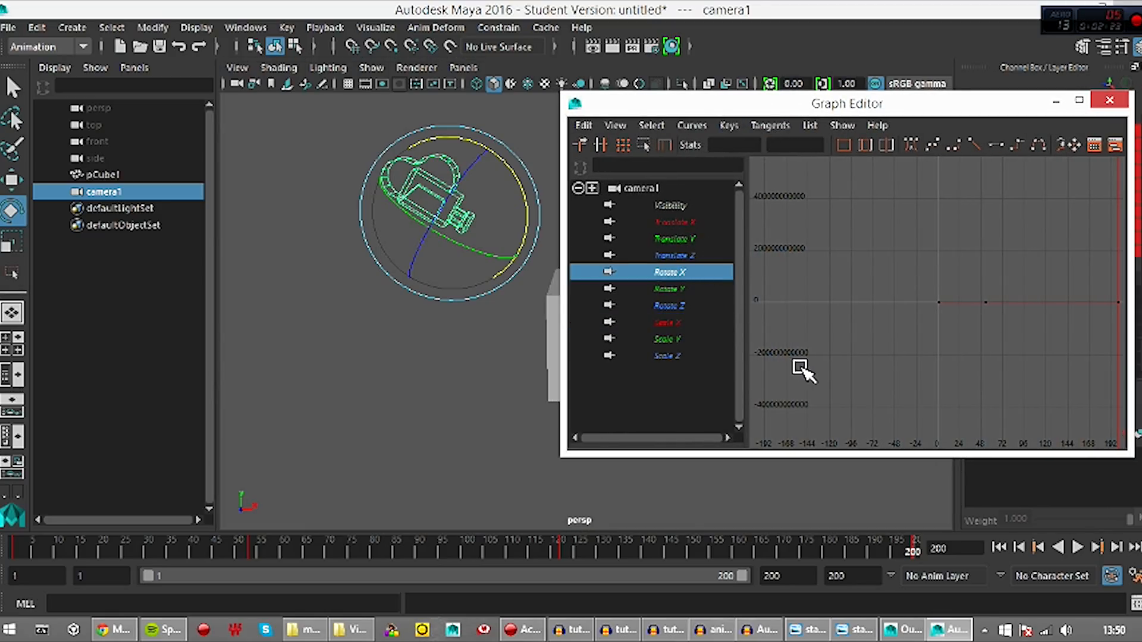
{"action": "left_click_drag", "start_coordinate": [928, 285], "coordinate": [956, 344]}
{"action": "middle_click_drag", "start_coordinate": [955, 323], "coordinate": [955, 325]}
{"action": "left_click_drag", "start_coordinate": [943, 109], "coordinate": [850, 107]}
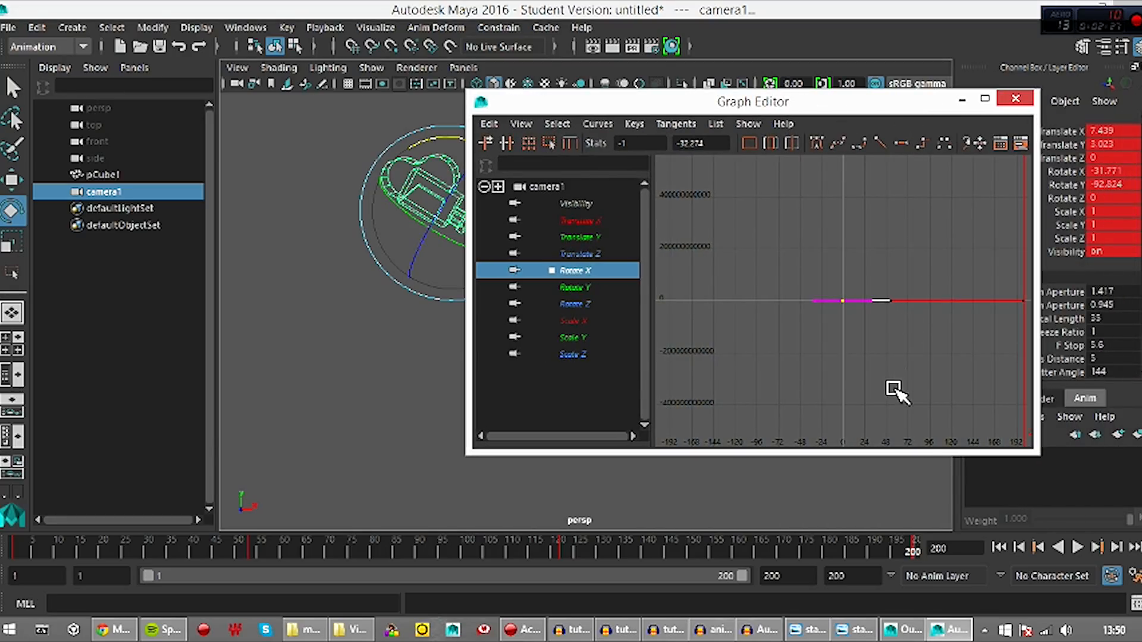
Shift the last key of camera1's Rotate X curve to frame 201 with a value of -32.274
{"action": "middle_click_drag", "start_coordinate": [964, 375], "coordinate": [851, 367], "text": "alt"}
{"action": "left_click", "coordinate": [911, 293]}
{"action": "middle_click_drag", "start_coordinate": [934, 307], "coordinate": [936, 309]}
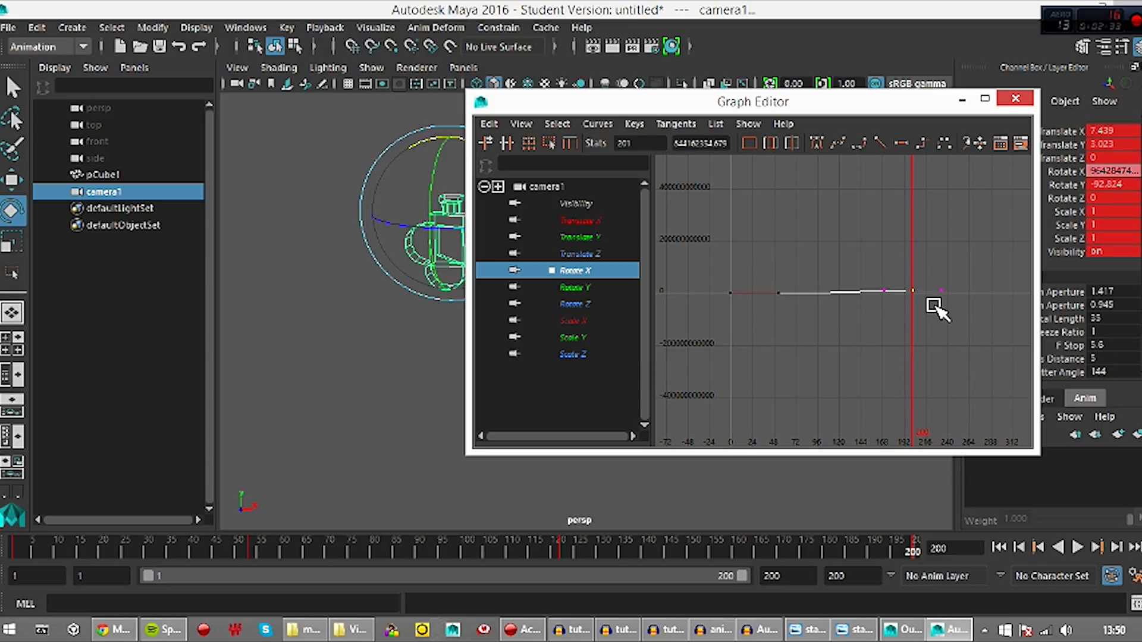
{"action": "left_click_drag", "start_coordinate": [898, 106], "coordinate": [980, 119]}
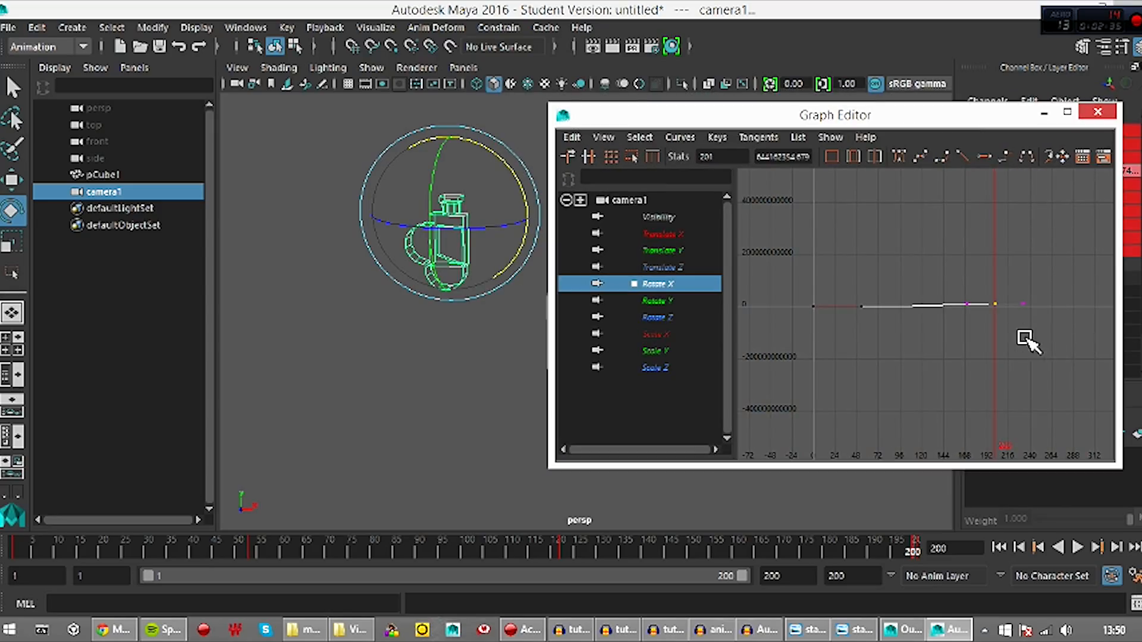
{"action": "mouse_move", "coordinate": [999, 311]}
{"action": "middle_mouse_down"}
{"action": "mouse_move", "coordinate": [982, 251]}
{"action": "mouse_move", "coordinate": [995, 308]}
{"action": "middle_mouse_up"}
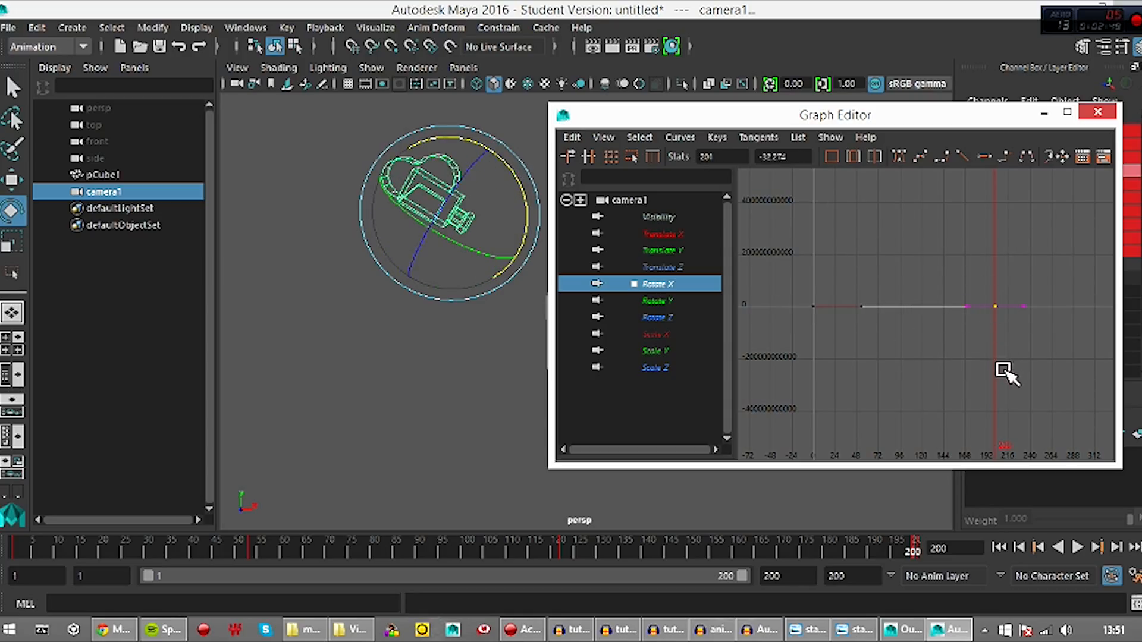
Examine the individual keys along camera1's Rotate X curve by selecting them in turn, and clear the key selection
{"action": "left_click_drag", "start_coordinate": [849, 117], "coordinate": [839, 120]}
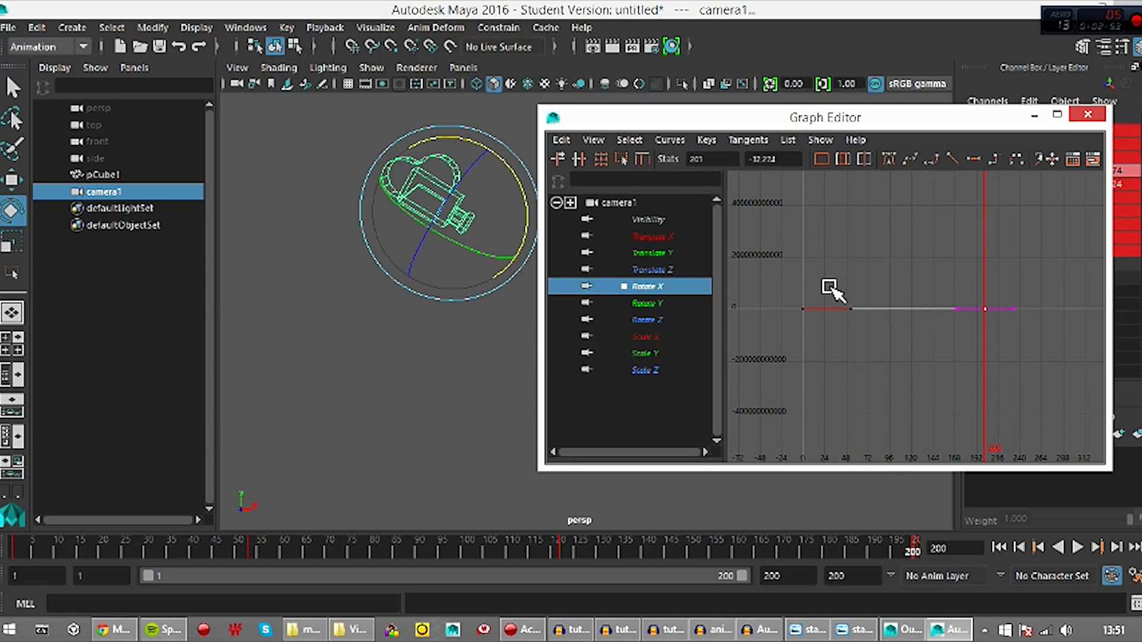
{"action": "left_click_drag", "start_coordinate": [764, 274], "coordinate": [827, 348]}
{"action": "left_click_drag", "start_coordinate": [841, 281], "coordinate": [901, 380]}
{"action": "left_click", "coordinate": [943, 367]}
{"action": "left_click_drag", "start_coordinate": [967, 302], "coordinate": [1025, 355]}
{"action": "left_click", "coordinate": [877, 288]}
{"action": "left_click_drag", "start_coordinate": [842, 278], "coordinate": [888, 368]}
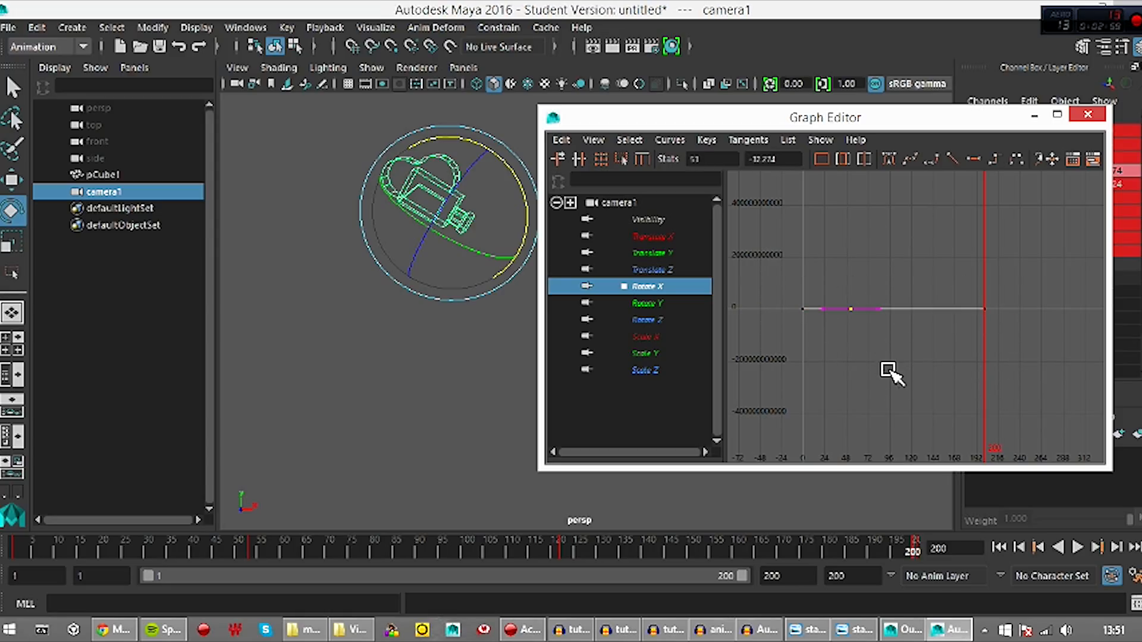
{"action": "left_click_drag", "start_coordinate": [969, 295], "coordinate": [1017, 367]}
{"action": "left_click", "coordinate": [970, 361]}
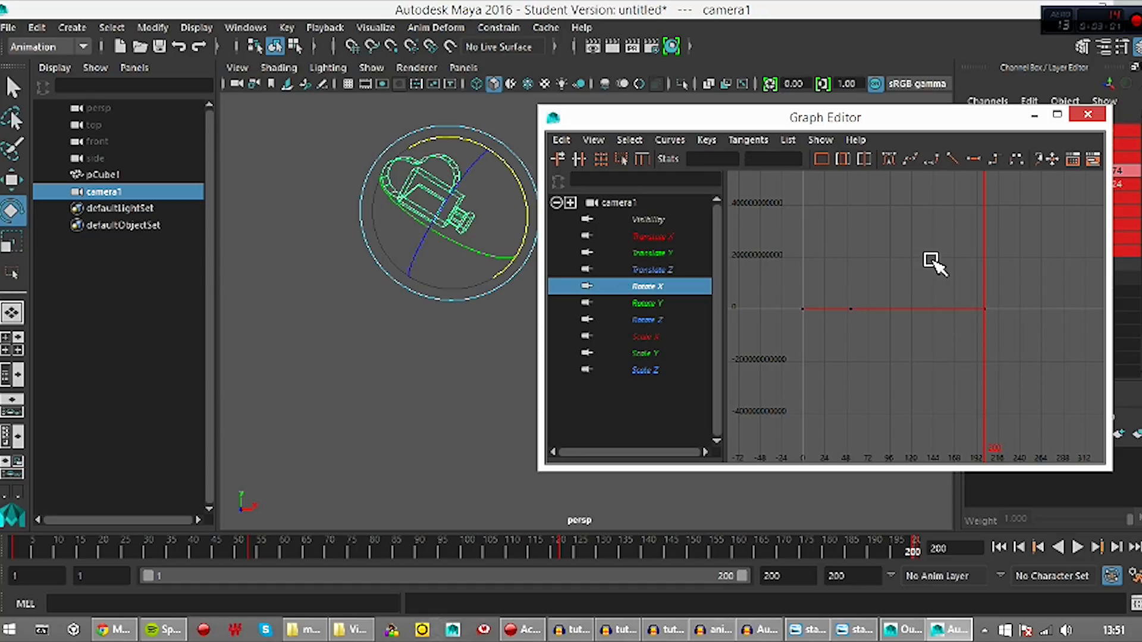